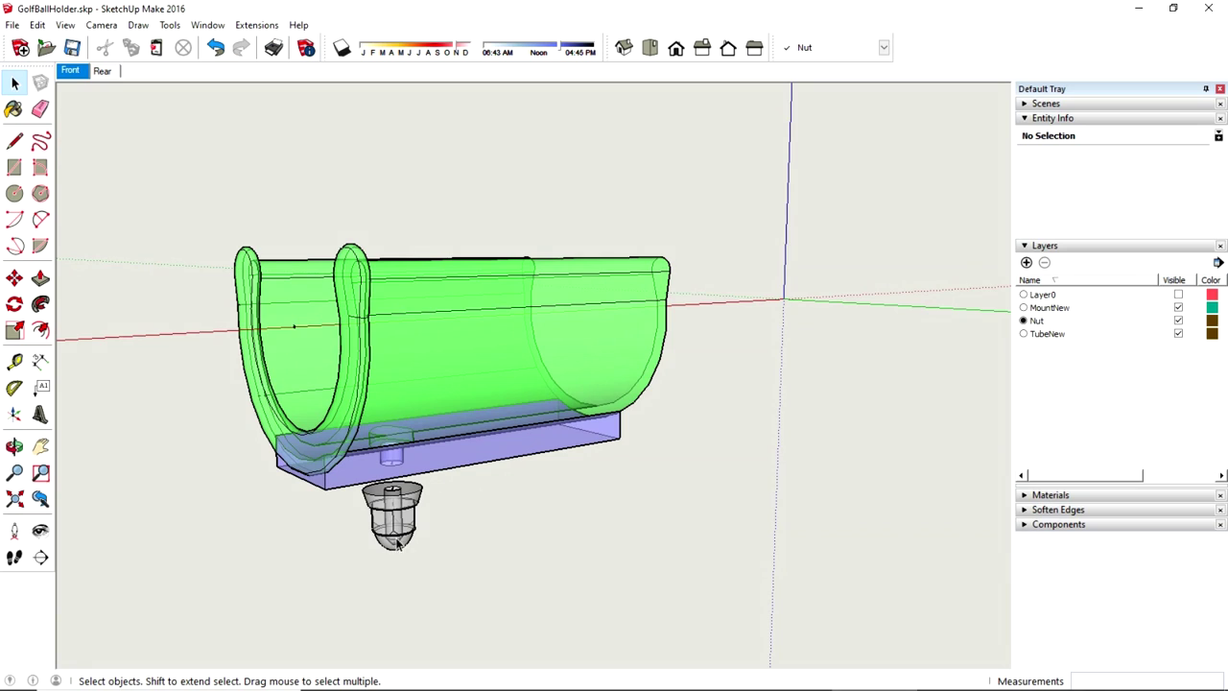
Step: Select the nut, mount and tube, and make Layer0 the current, visible layer
{"action": "left_click", "coordinate": [393, 535]}
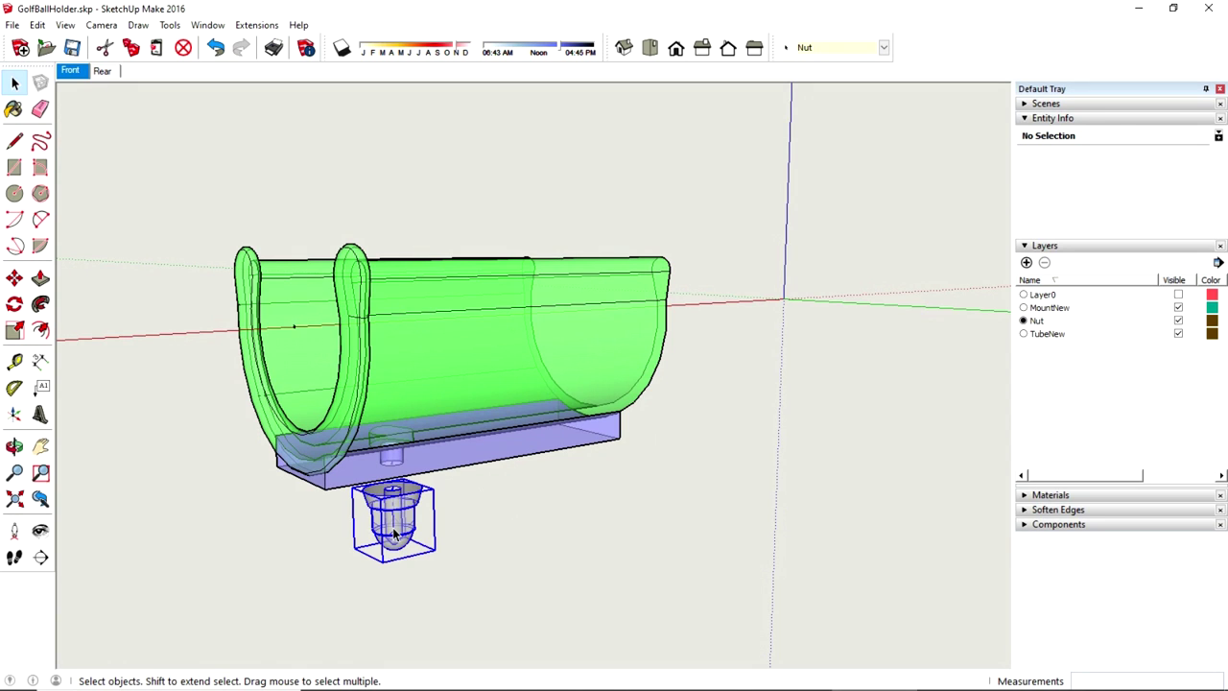
{"action": "left_click", "coordinate": [422, 465], "text": "shift"}
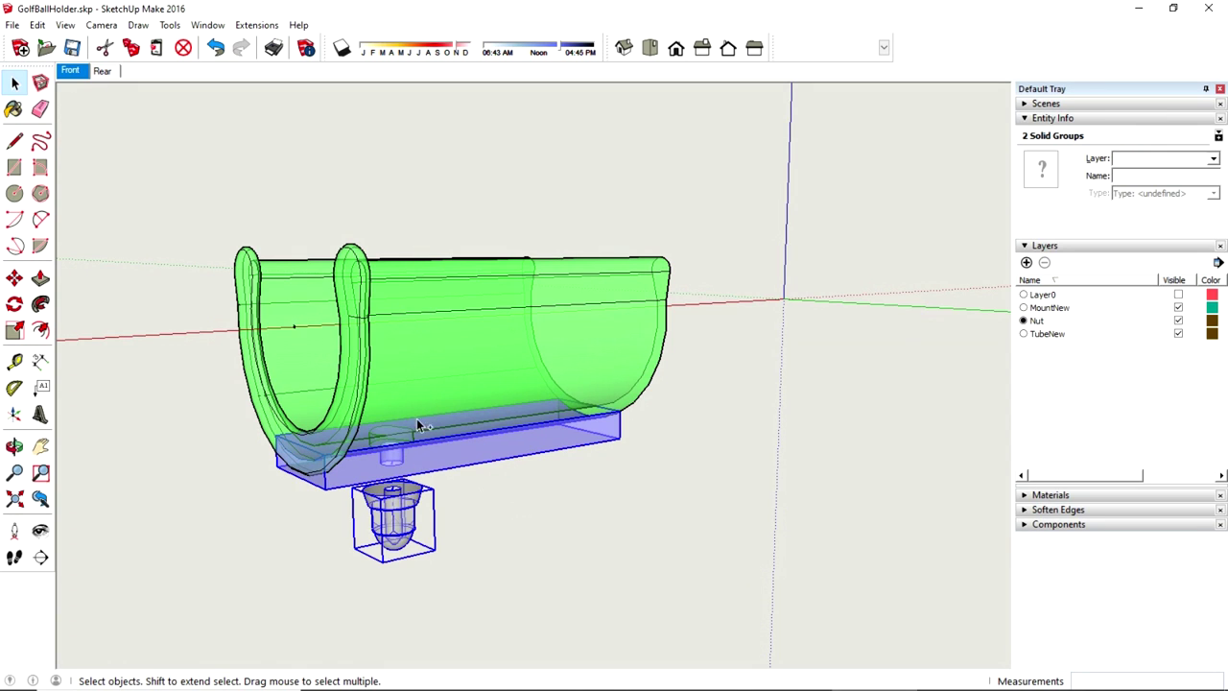
{"action": "left_click", "coordinate": [417, 359], "text": "shift"}
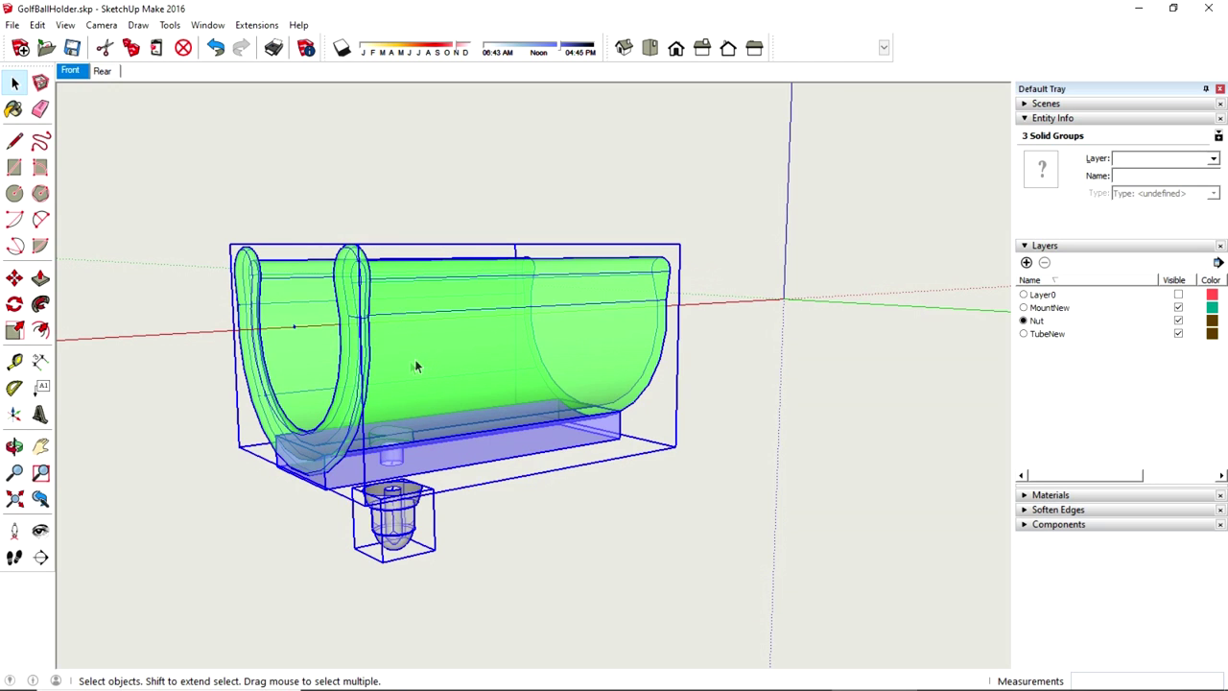
{"action": "left_click", "coordinate": [1041, 298]}
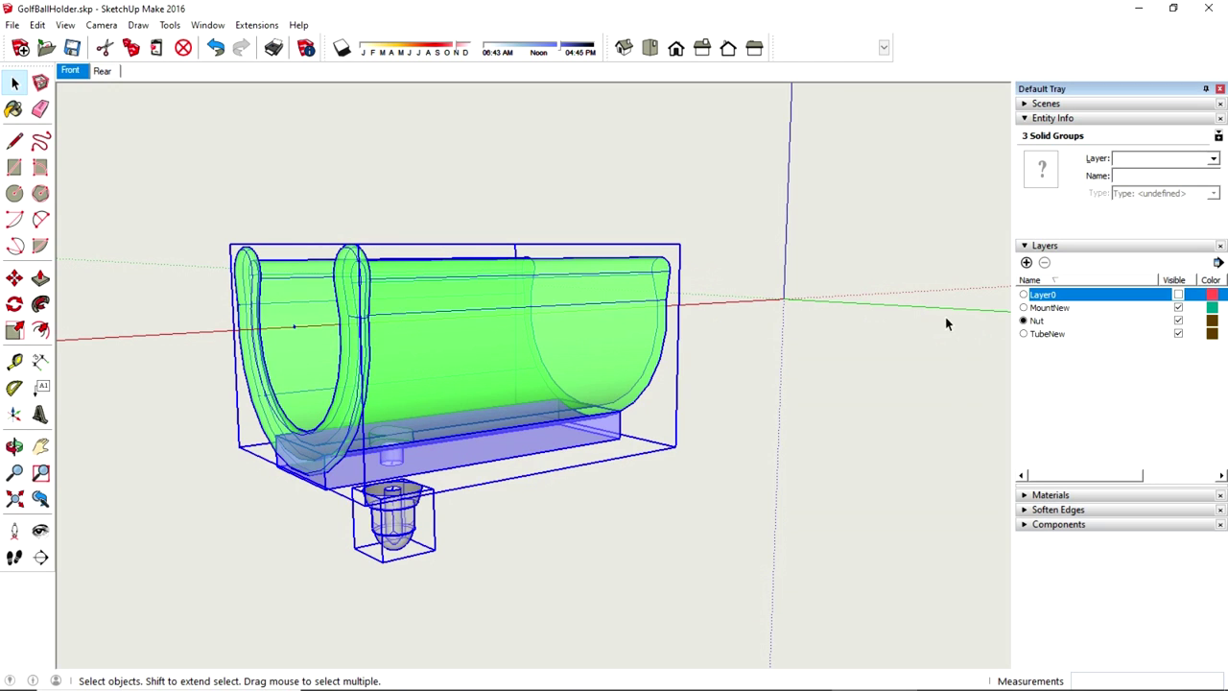
{"action": "left_click", "coordinate": [1021, 295]}
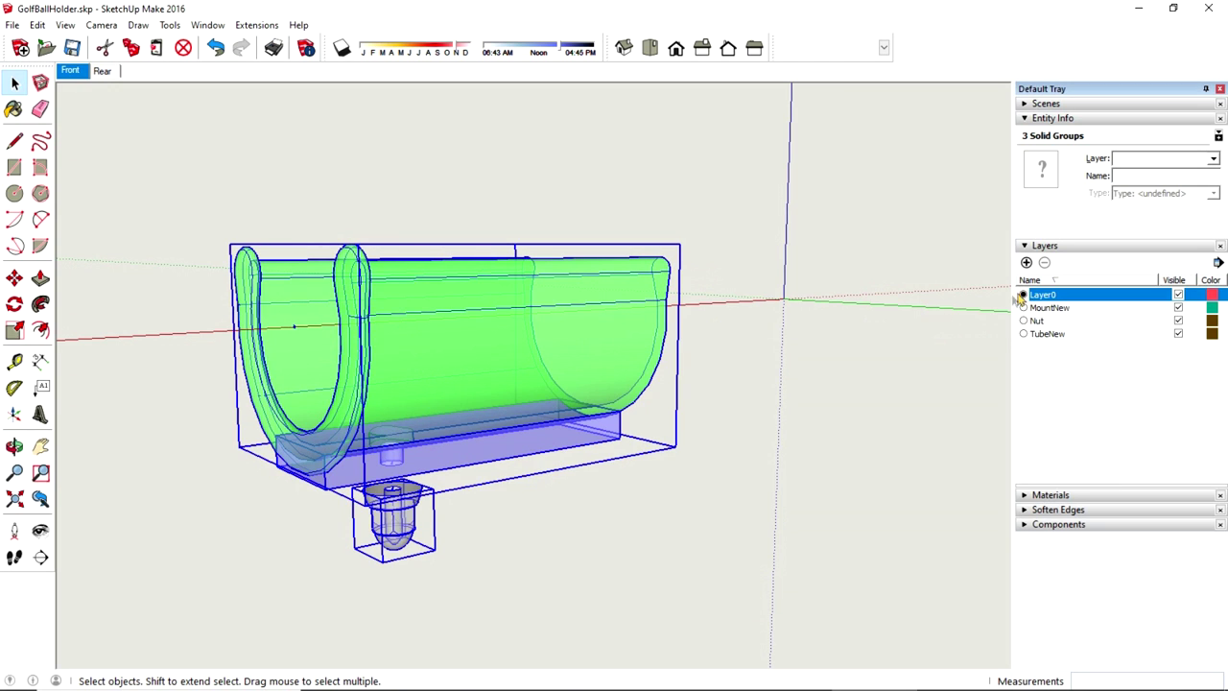
Step: Make one group from the selected nut, mount and tube
{"action": "right_click", "coordinate": [436, 352]}
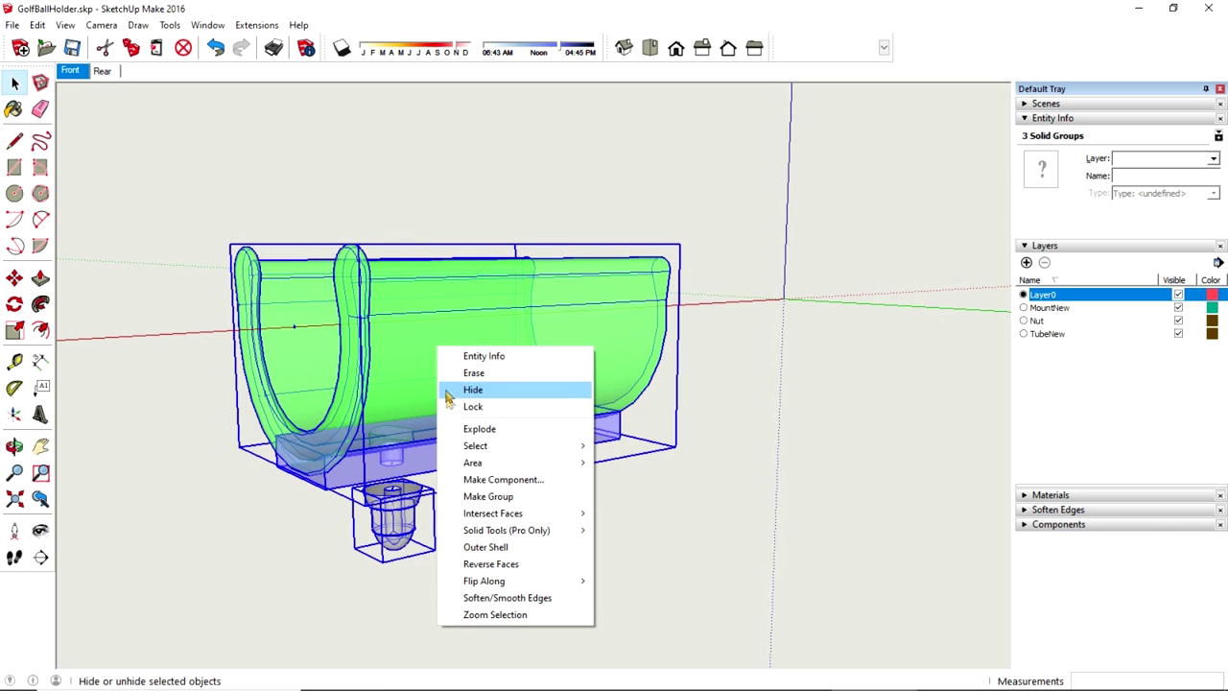
{"action": "left_click", "coordinate": [470, 497]}
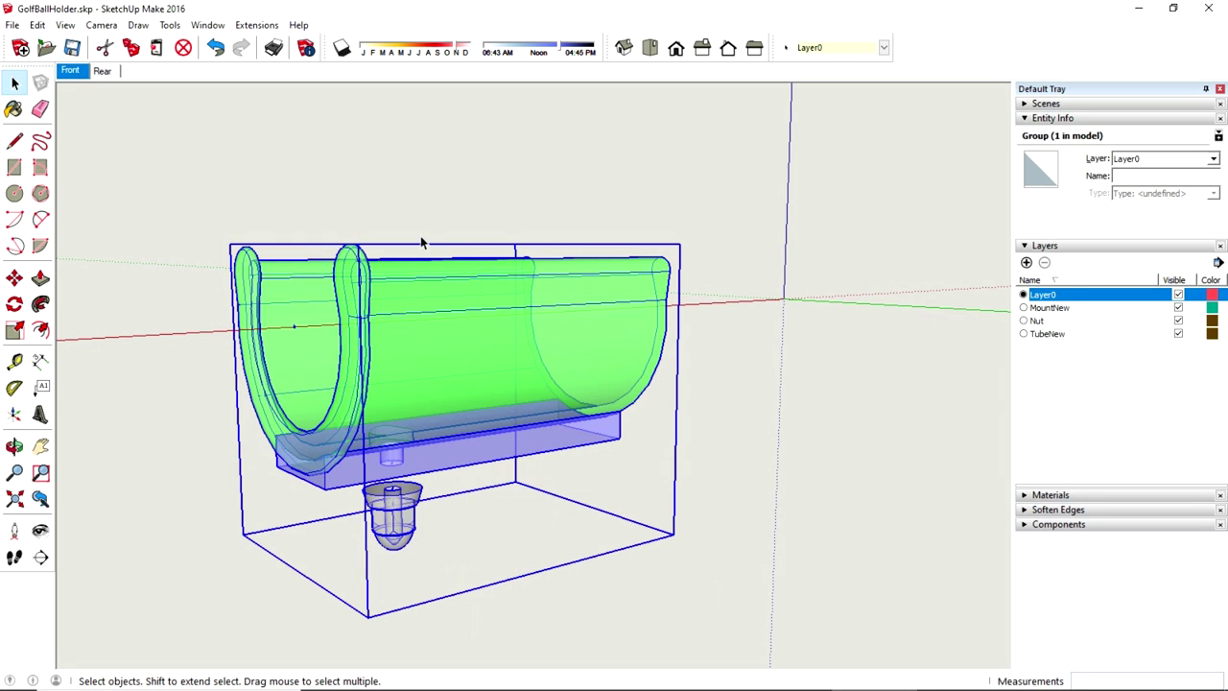
{"action": "left_click", "coordinate": [37, 25]}
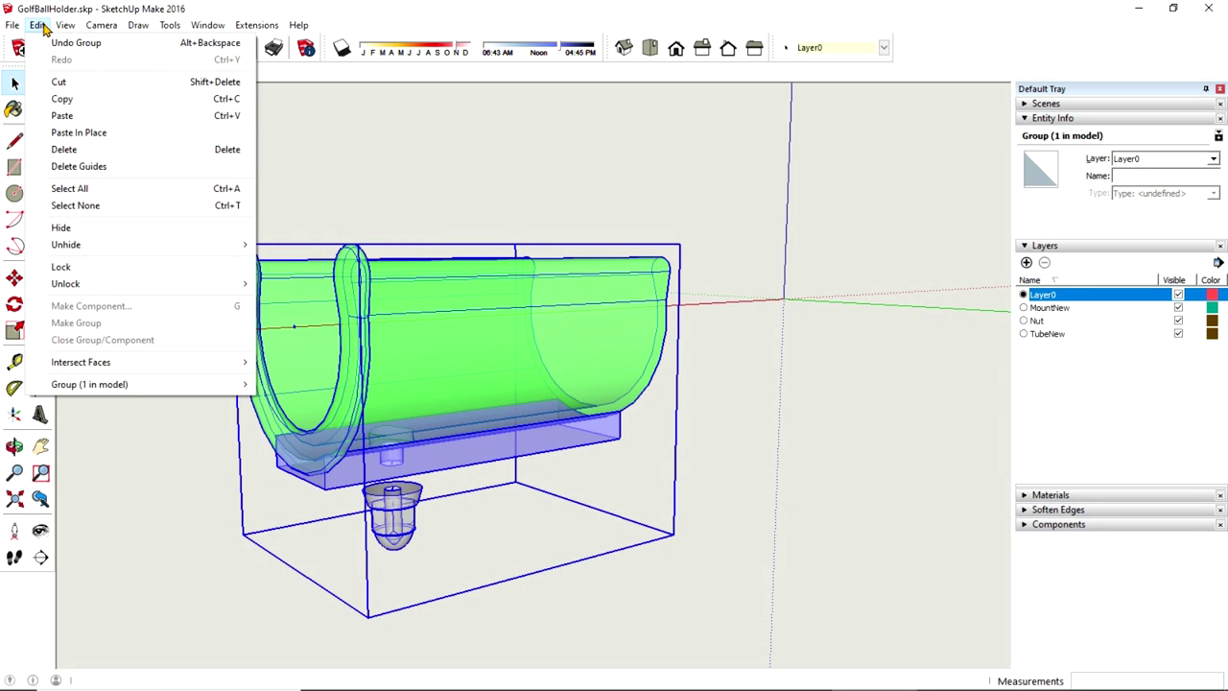
Step: Copy the combined group, hide the original, and paste the copy in place
{"action": "left_click", "coordinate": [59, 100]}
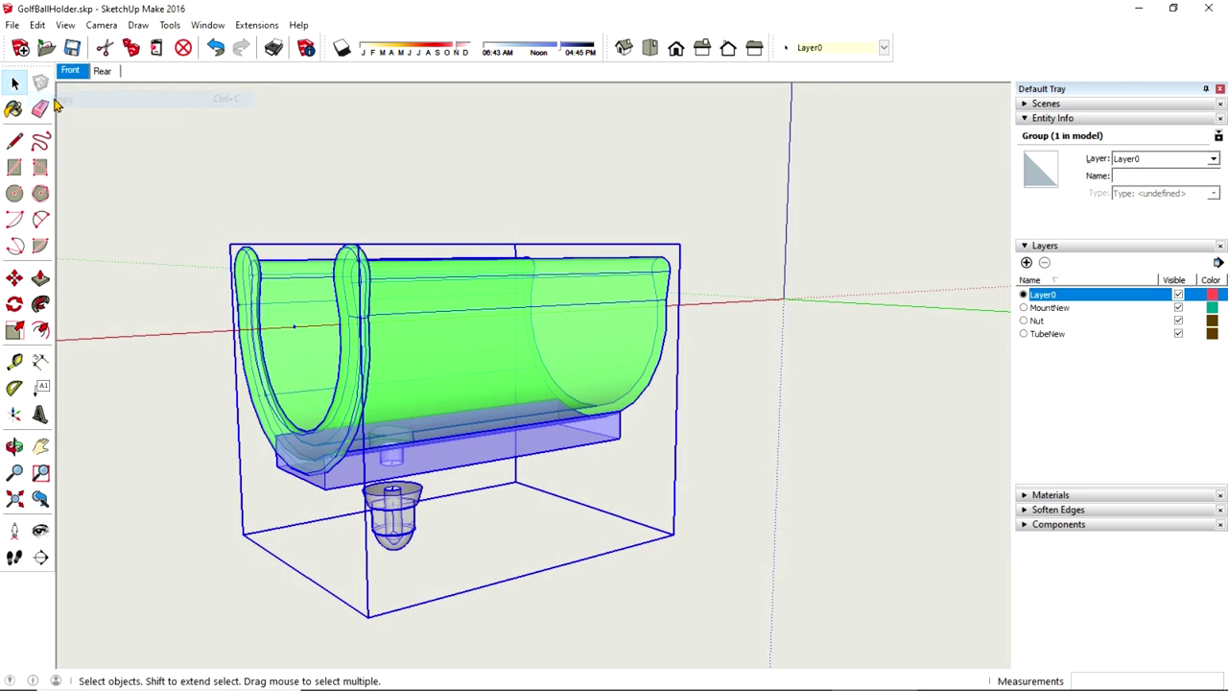
{"action": "right_click", "coordinate": [405, 355]}
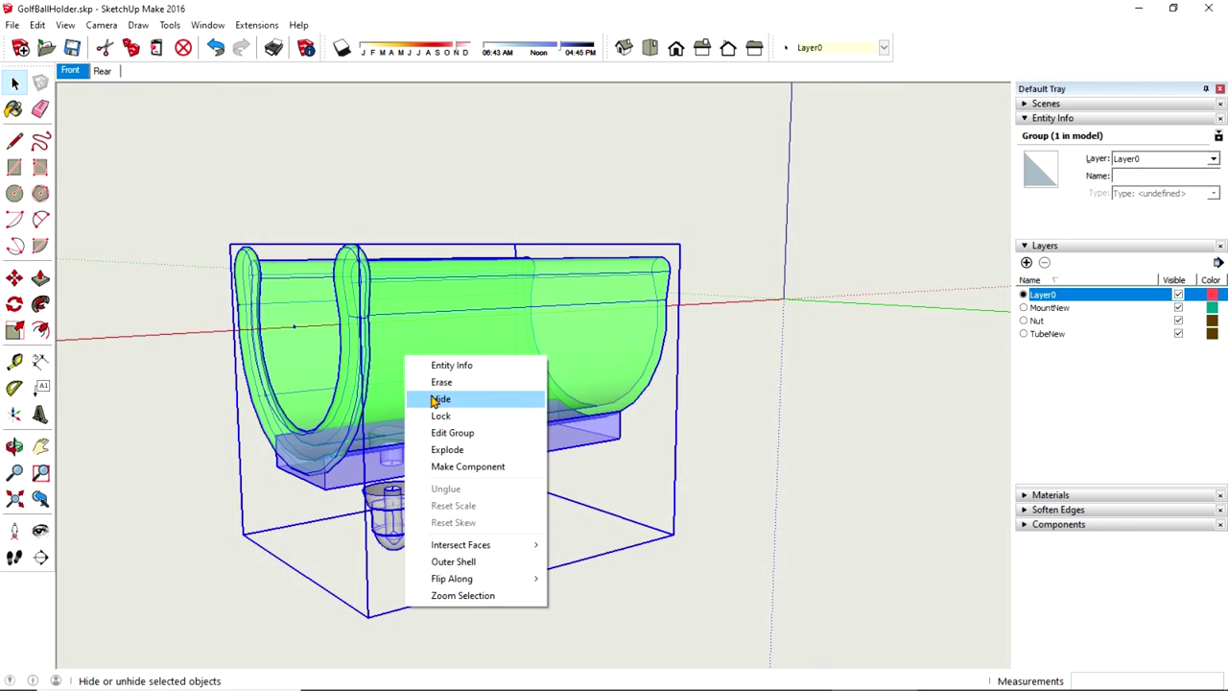
{"action": "left_click", "coordinate": [439, 399]}
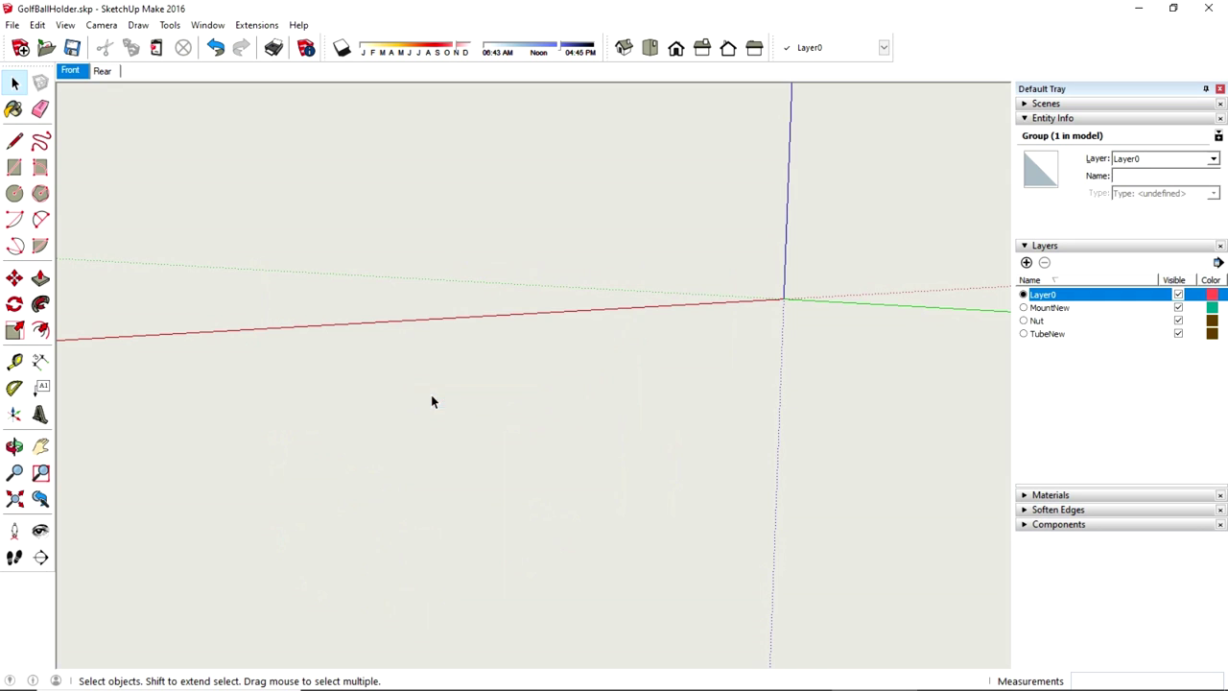
{"action": "left_click", "coordinate": [39, 26]}
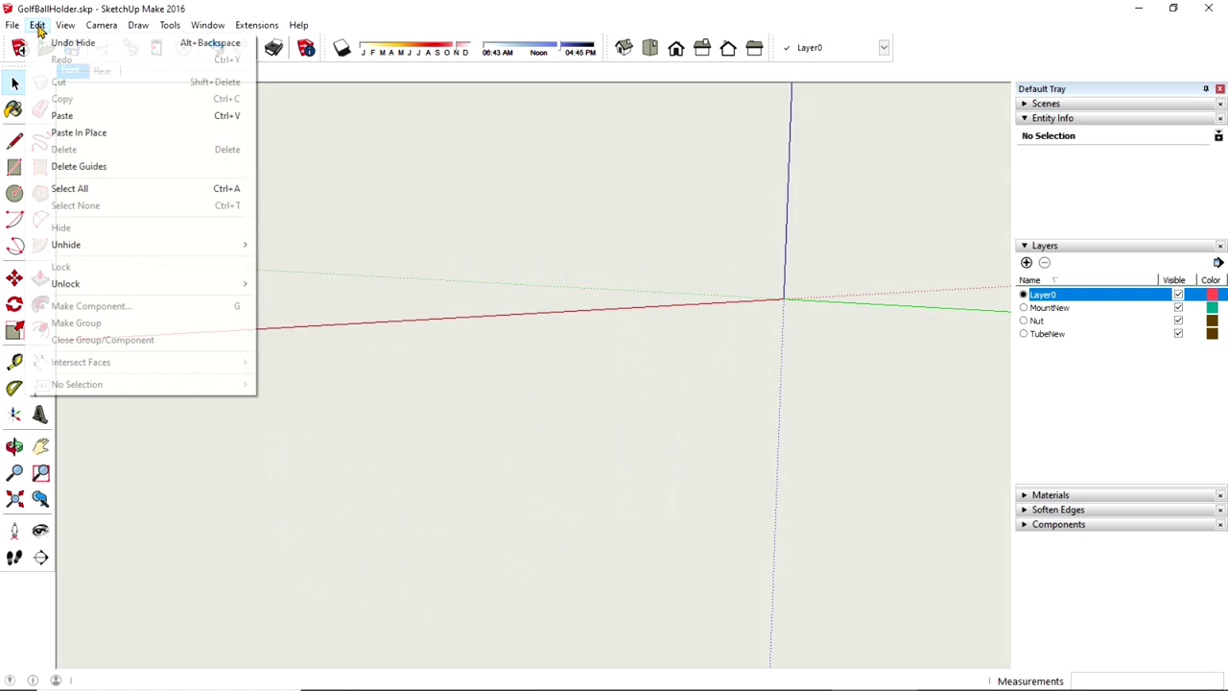
{"action": "left_click", "coordinate": [72, 135]}
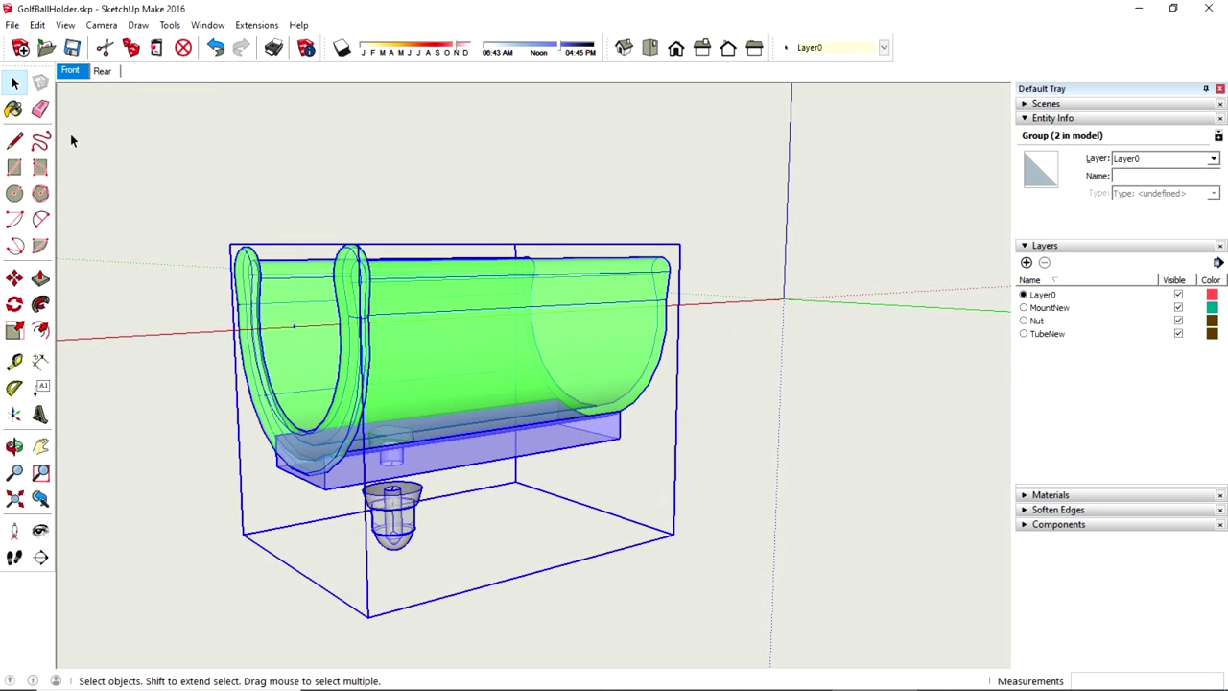
Step: Move the pasted copy 31.327 mm along the red axis, then deselect it
{"action": "left_click", "coordinate": [15, 278]}
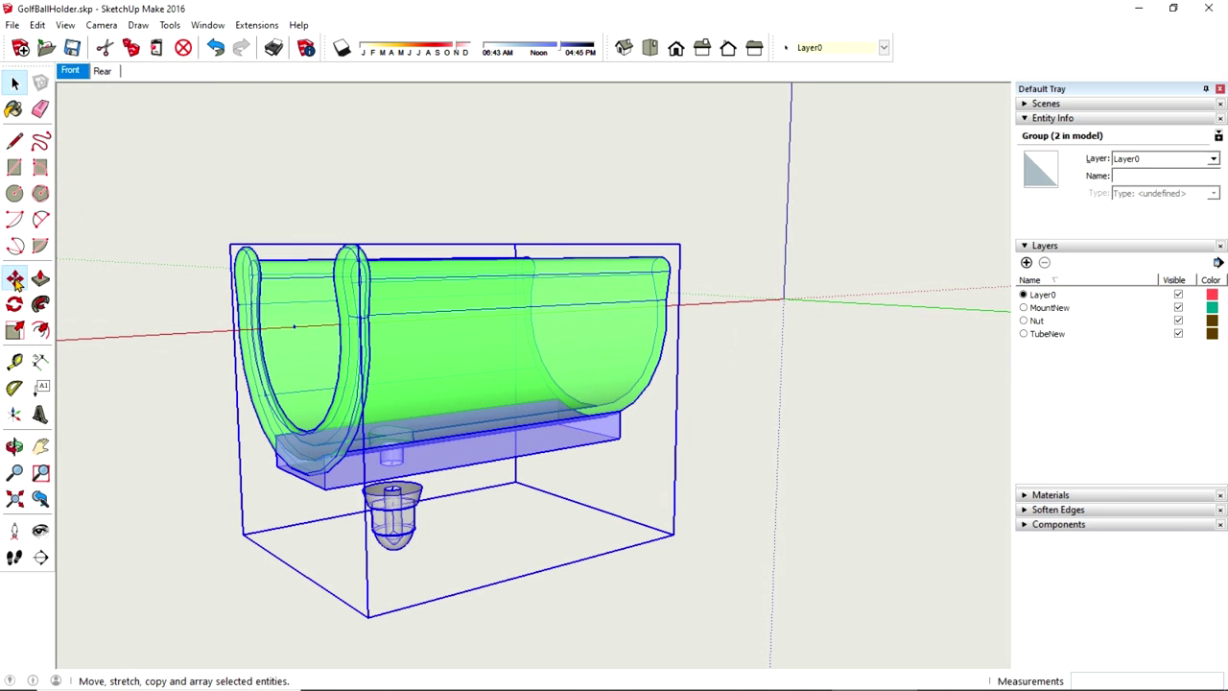
{"action": "left_click", "coordinate": [98, 338]}
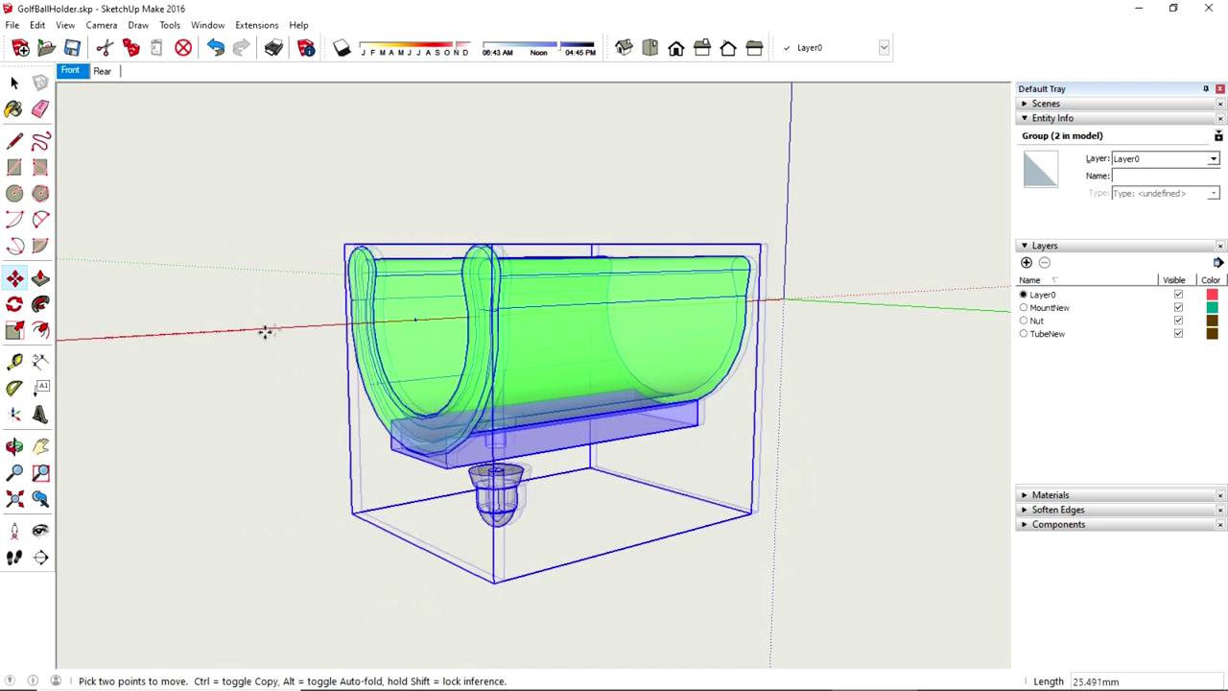
{"action": "left_click", "coordinate": [294, 326]}
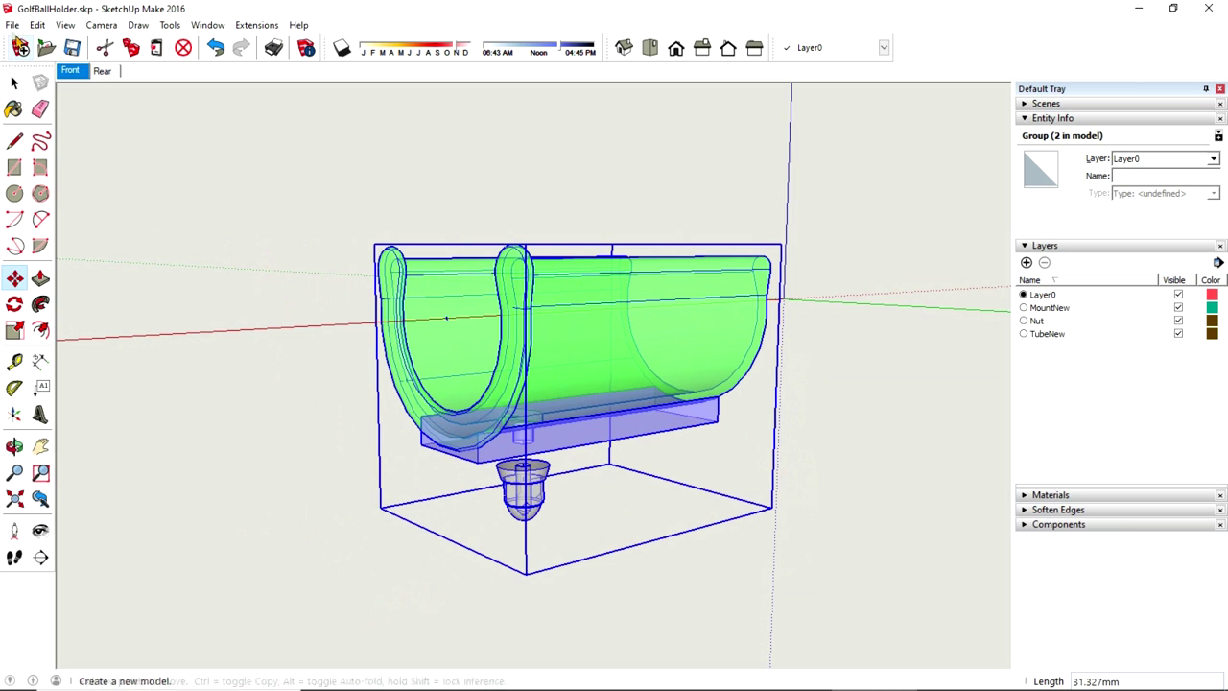
{"action": "left_click", "coordinate": [15, 84]}
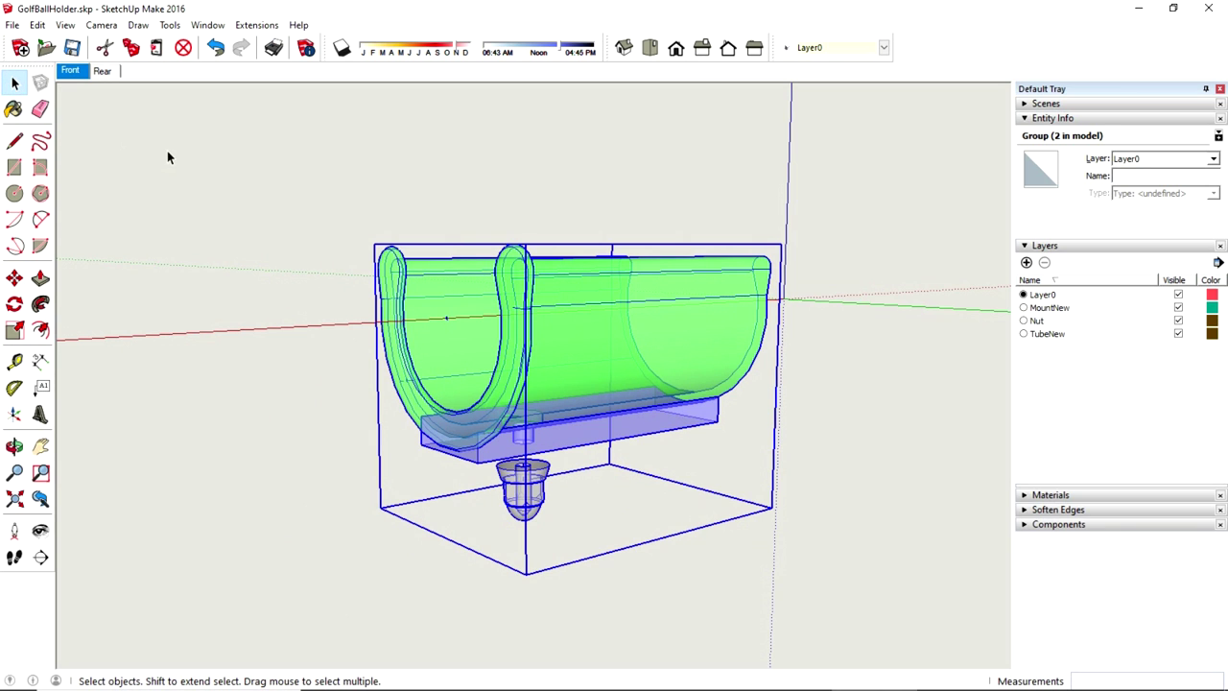
{"action": "left_click", "coordinate": [167, 153]}
{"action": "left_click", "coordinate": [37, 25]}
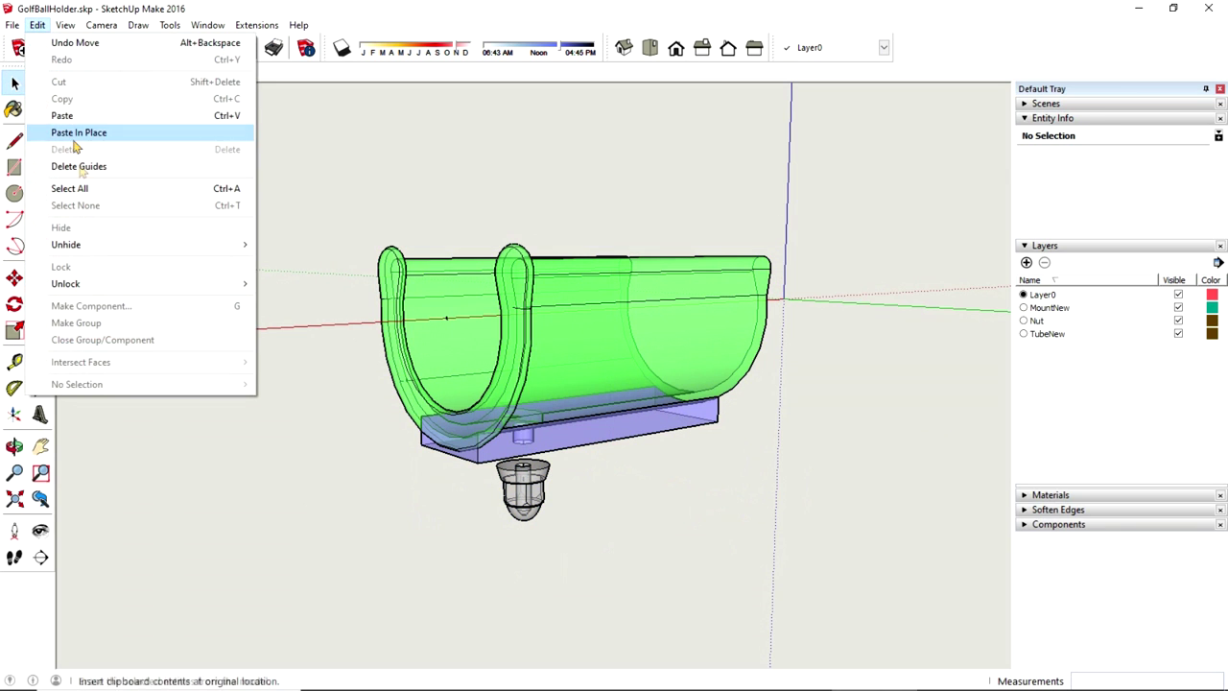
{"action": "mouse_move", "coordinate": [66, 244]}
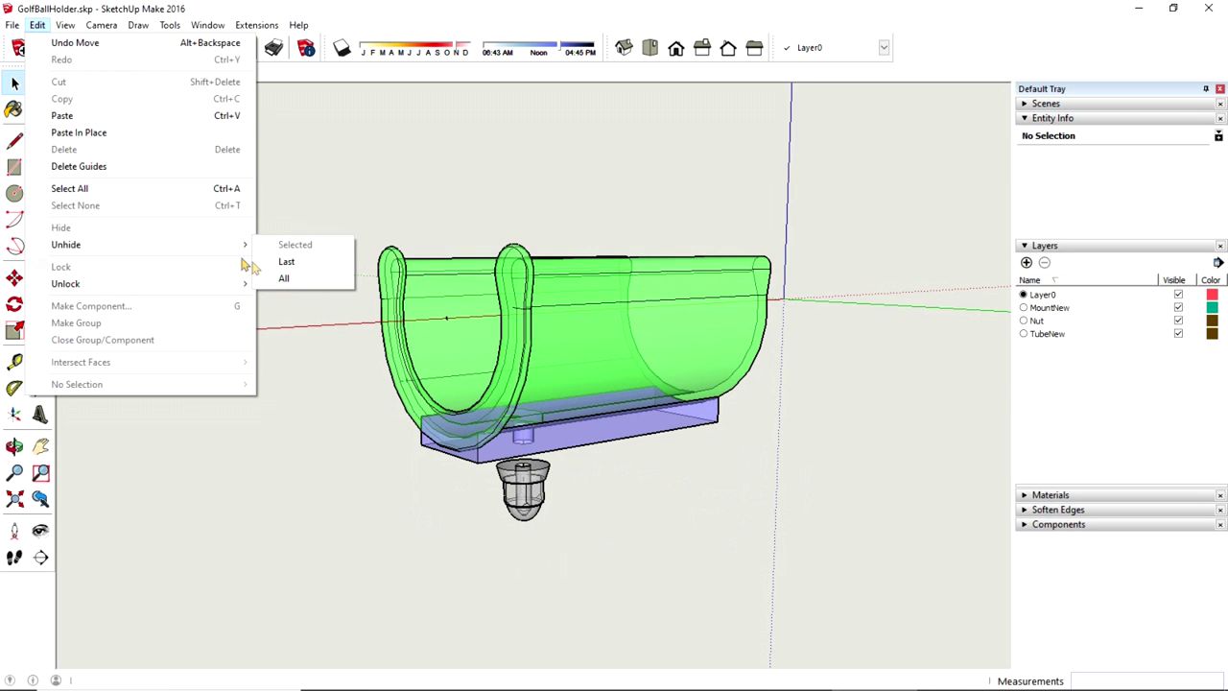
Step: Unhide the original group and flip the shifted copy along the group's red axis
{"action": "left_click", "coordinate": [281, 279]}
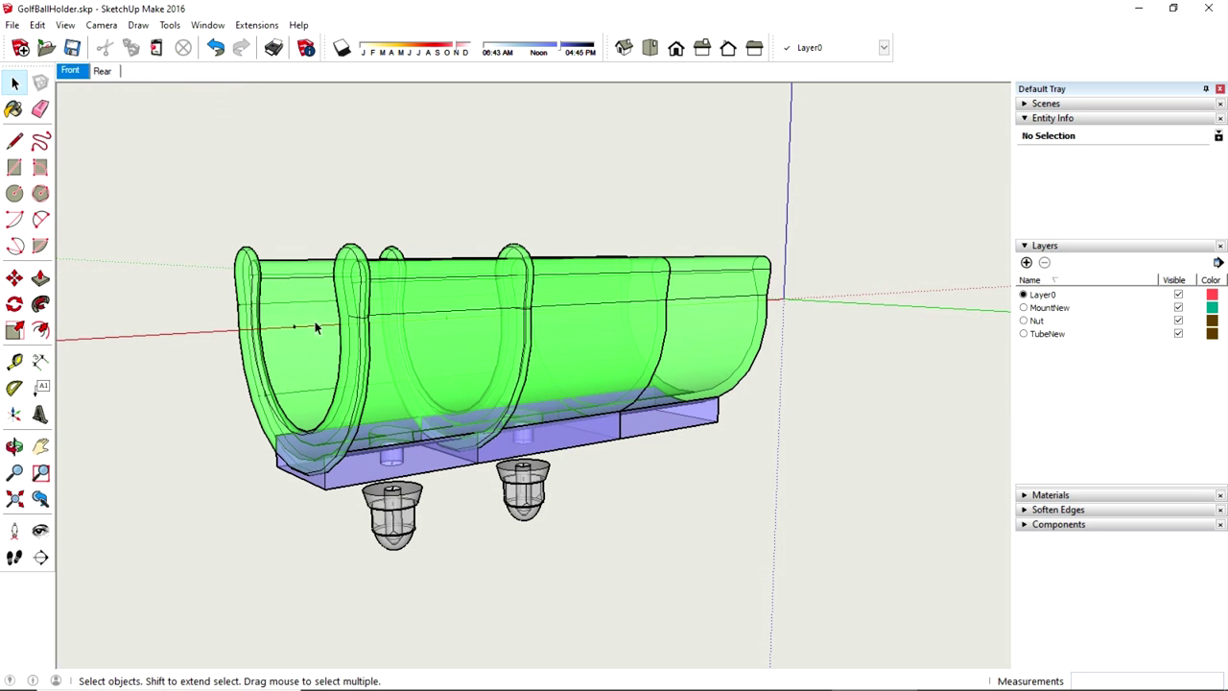
{"action": "key", "text": "o"}
{"action": "mouse_move", "coordinate": [897, 453]}
{"action": "left_mouse_down"}
{"action": "mouse_move", "coordinate": [857, 458]}
{"action": "mouse_move", "coordinate": [777, 424]}
{"action": "left_mouse_up"}
{"action": "key", "text": "space"}
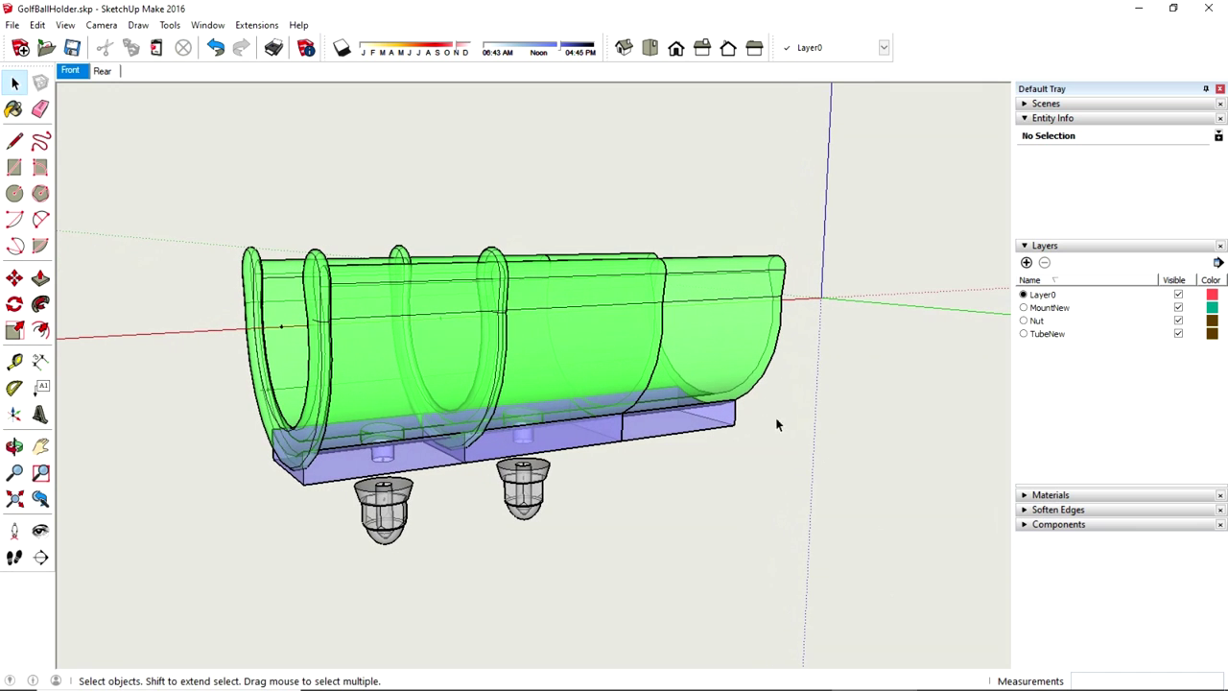
{"action": "left_click", "coordinate": [720, 344]}
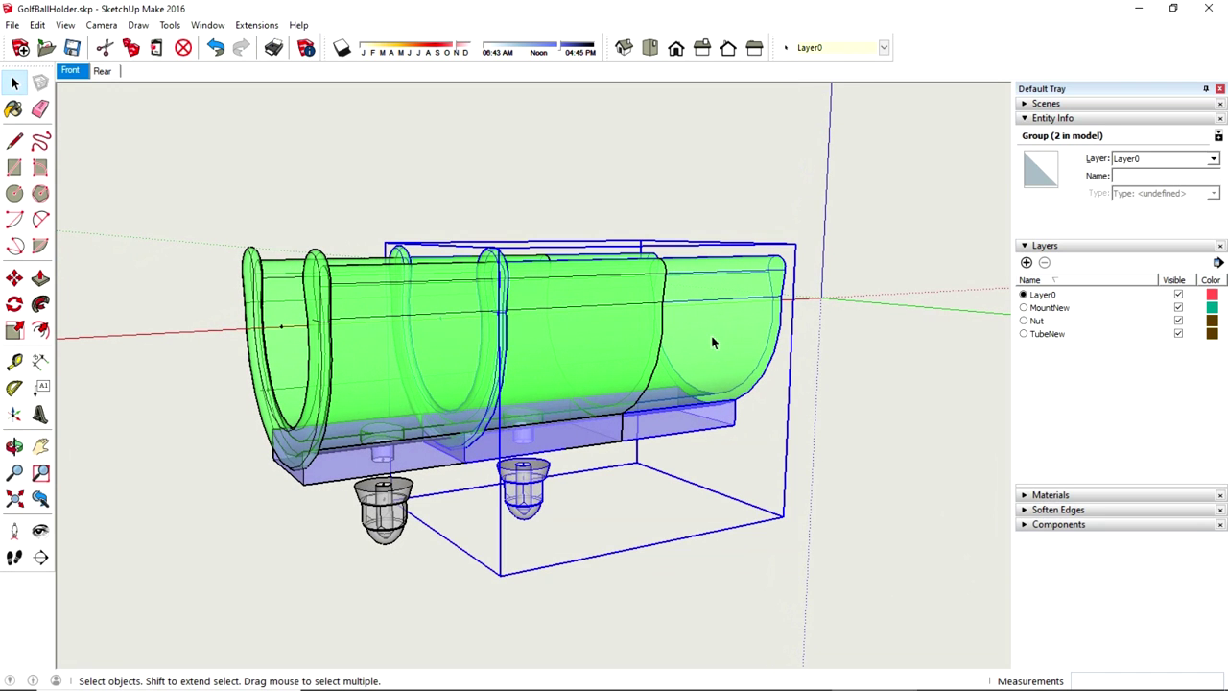
{"action": "left_click", "coordinate": [38, 26]}
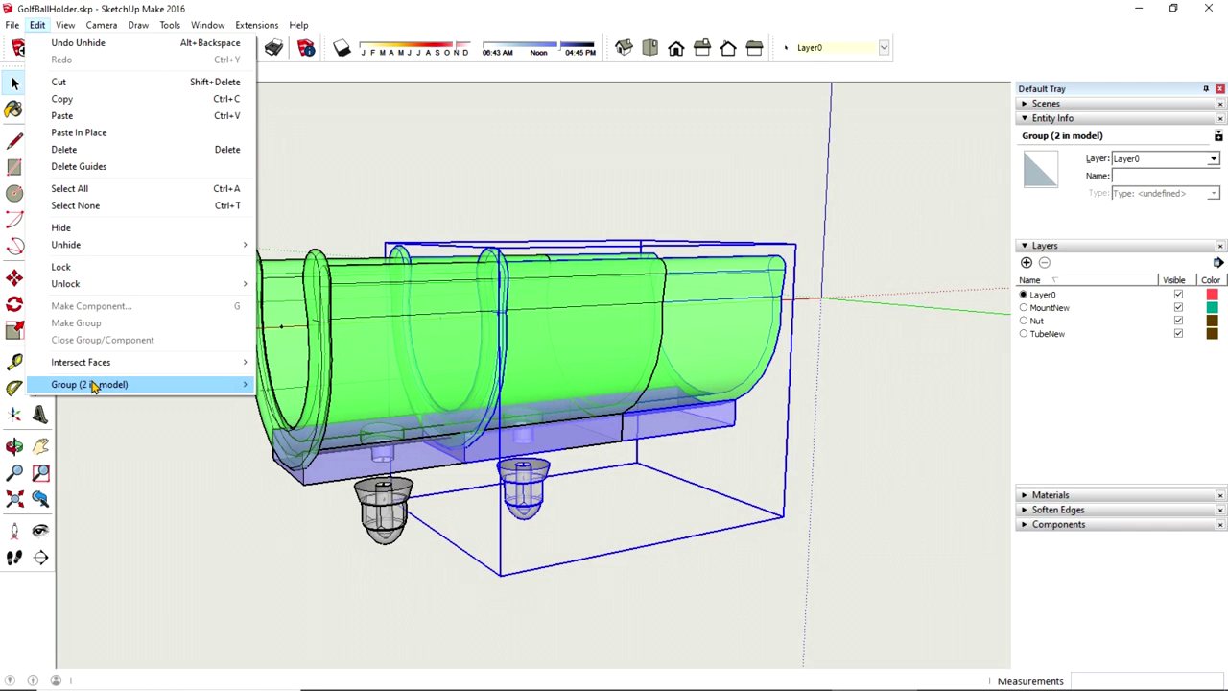
{"action": "mouse_move", "coordinate": [89, 383]}
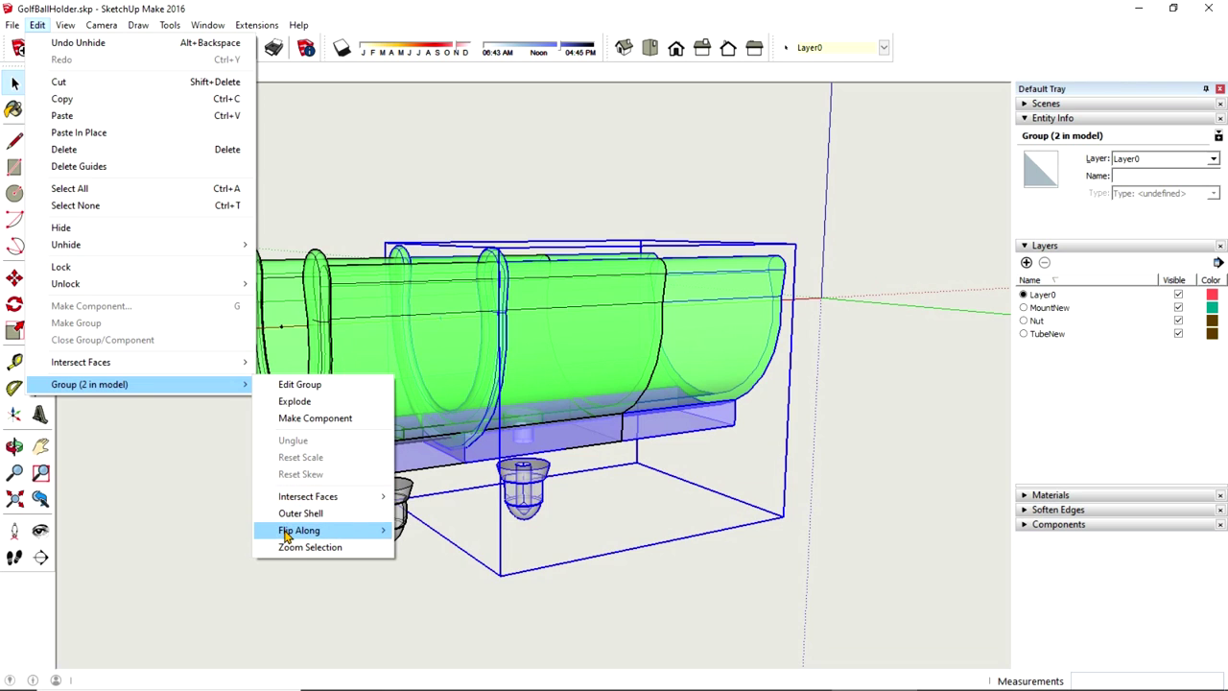
{"action": "mouse_move", "coordinate": [299, 530]}
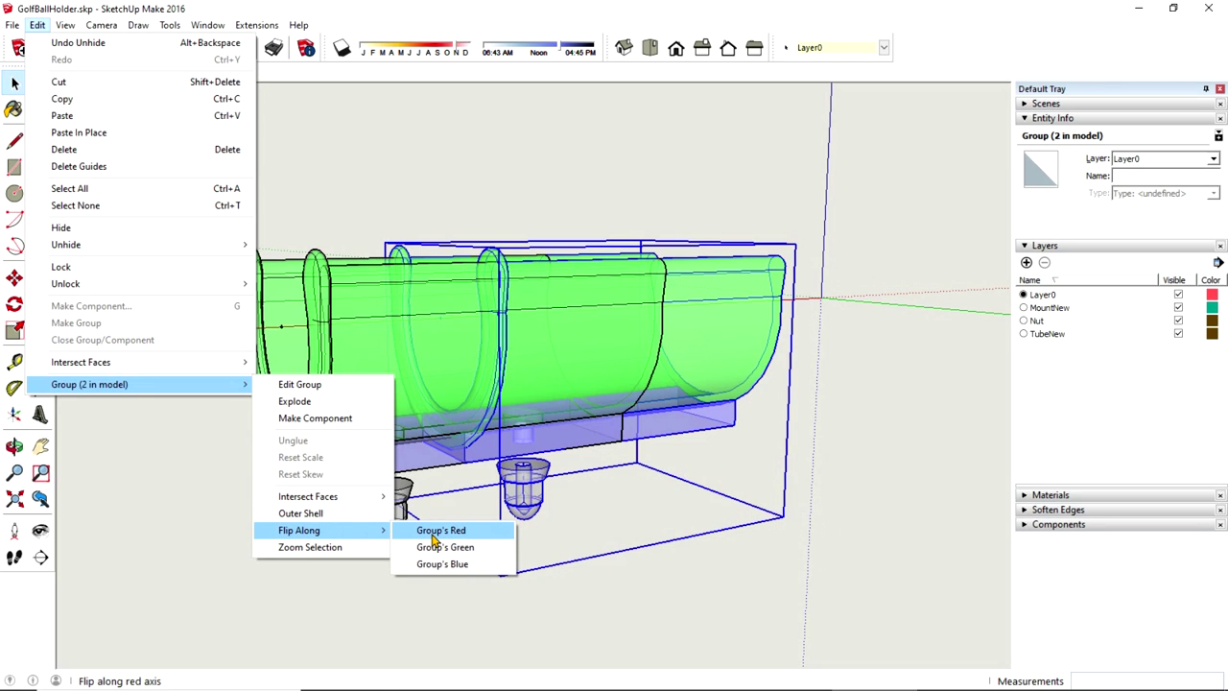
{"action": "left_click", "coordinate": [435, 540]}
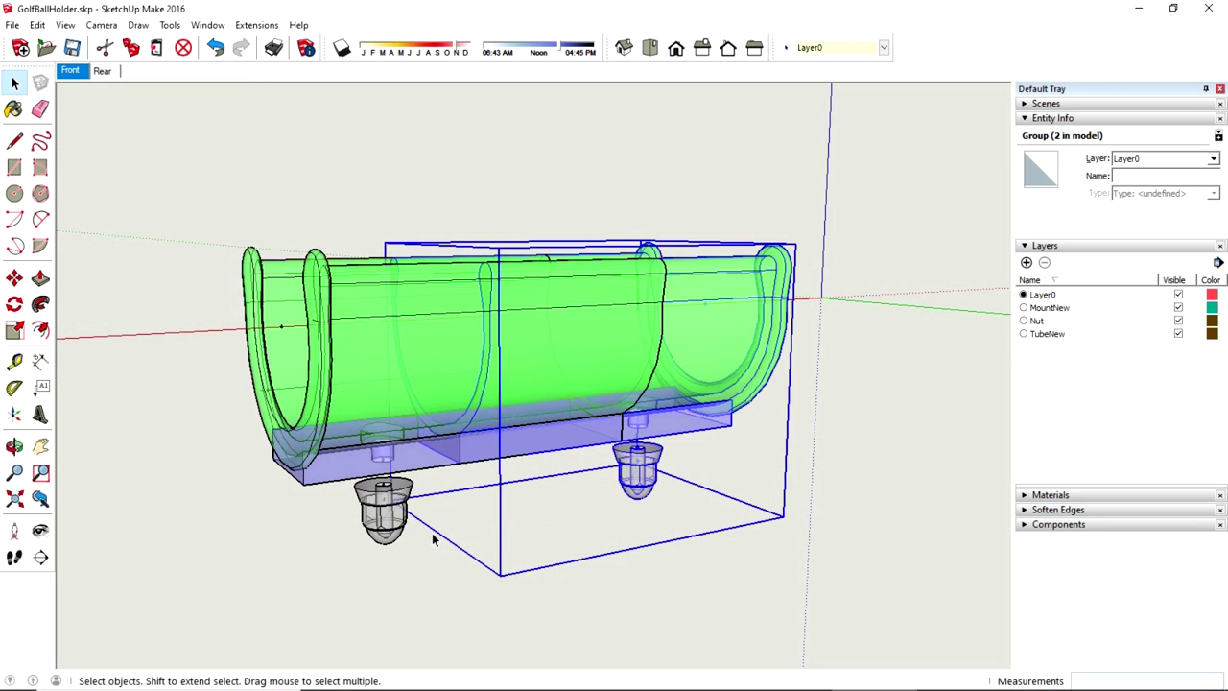
Step: Snap the mirrored half's endpoint onto the original's end, about 38 mm along red
{"action": "left_click", "coordinate": [14, 278]}
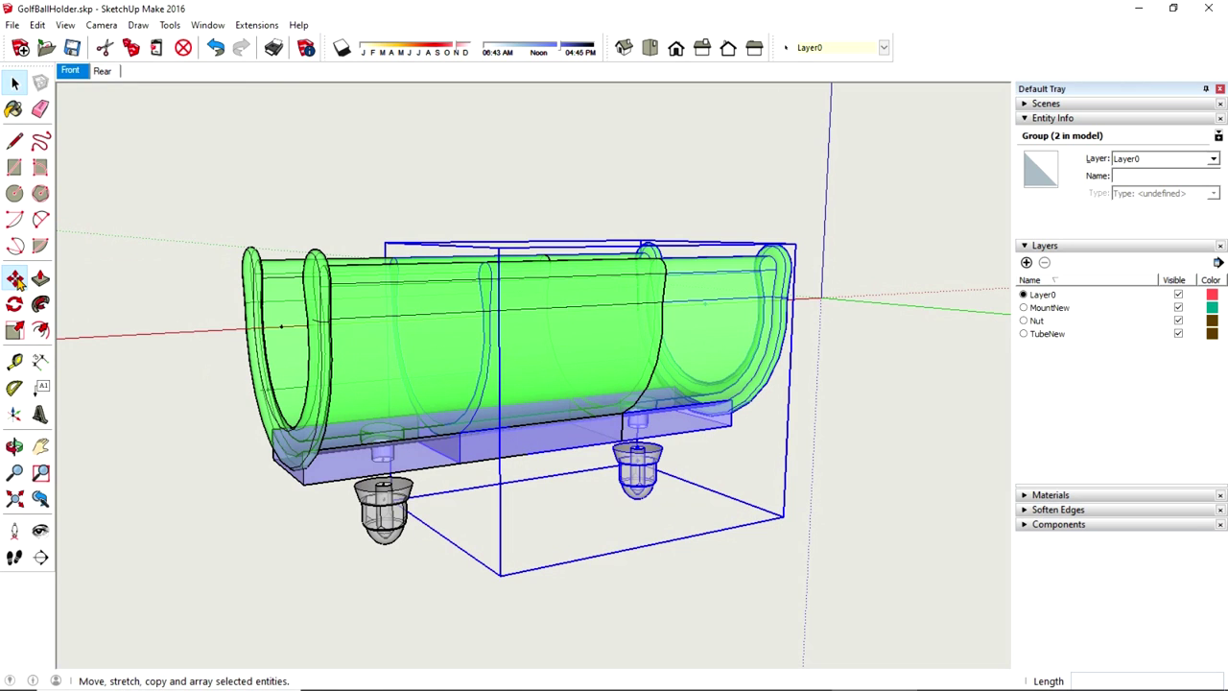
{"action": "left_click", "coordinate": [458, 464]}
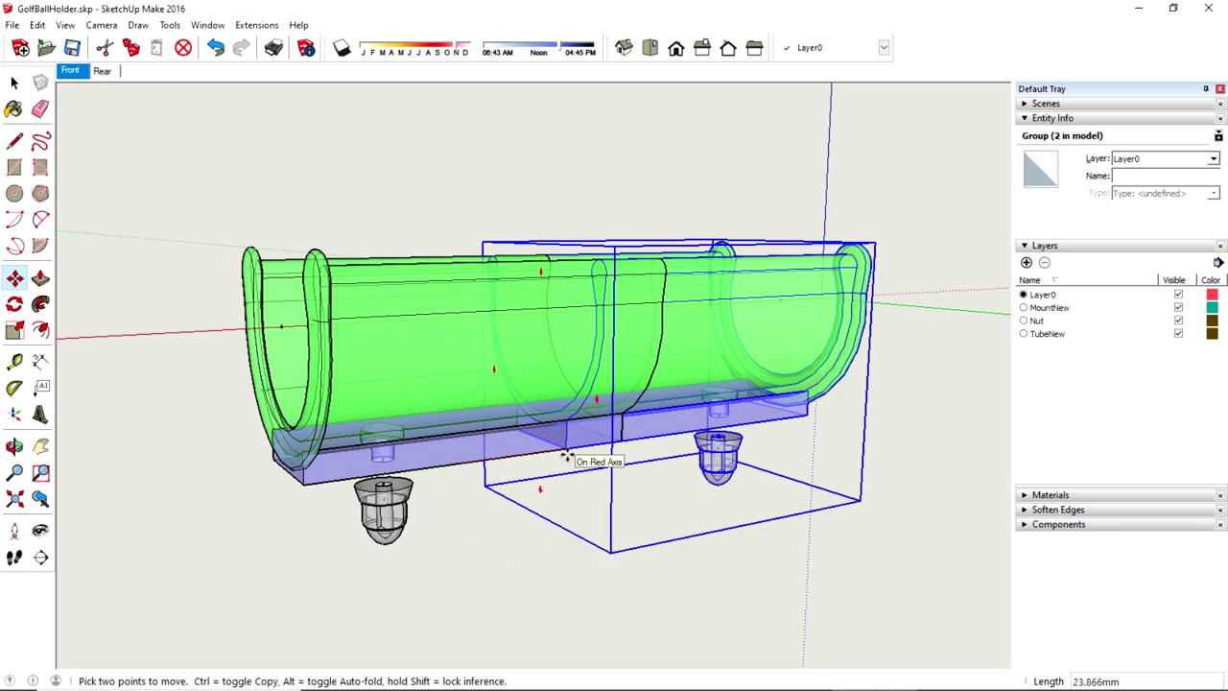
{"action": "left_click", "coordinate": [620, 441]}
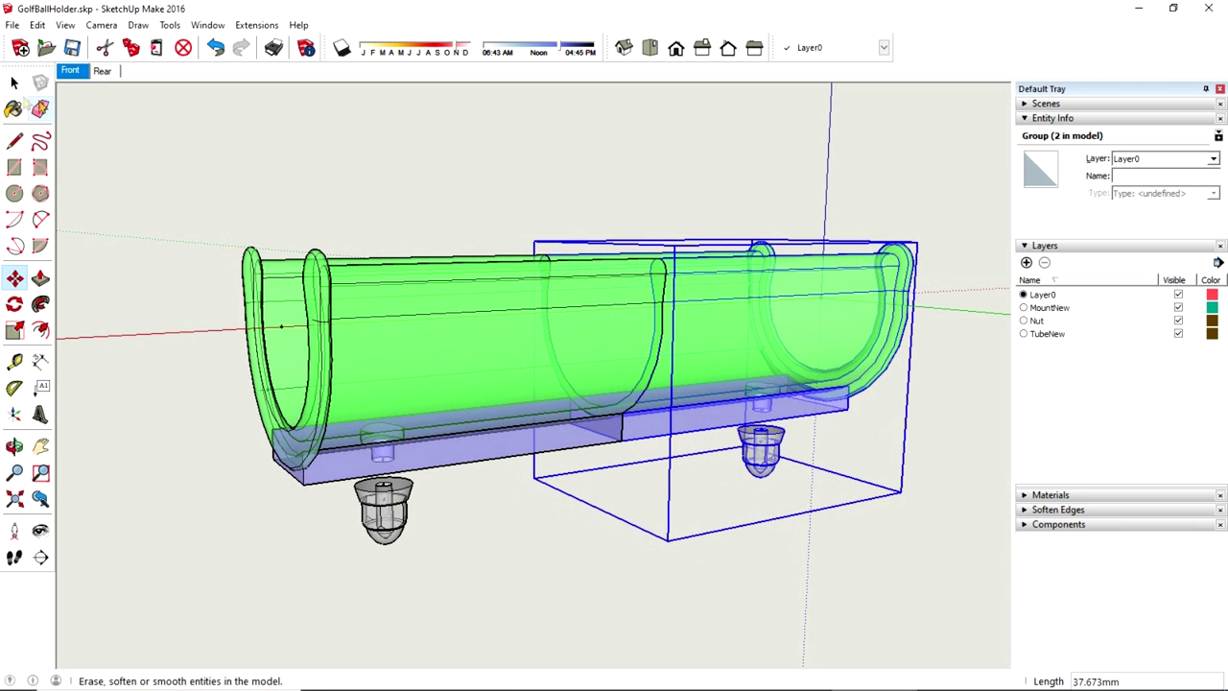
{"action": "left_click", "coordinate": [15, 84]}
{"action": "left_click", "coordinate": [514, 211]}
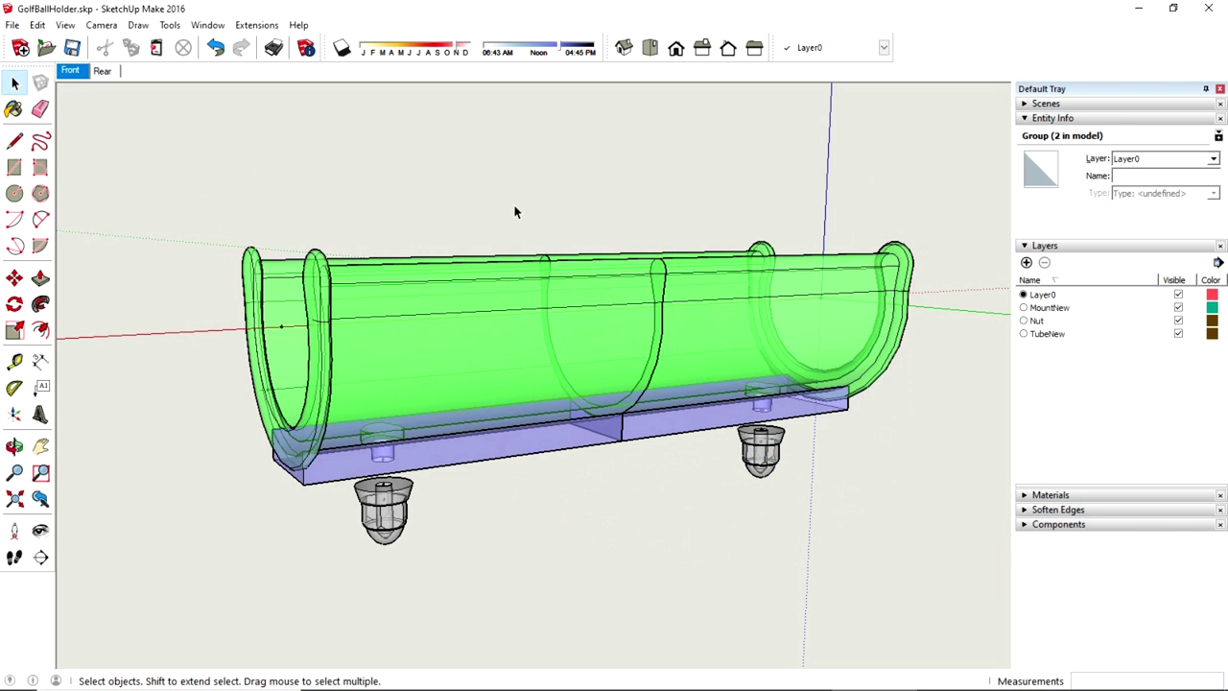
{"action": "key", "text": "ctrl+a"}
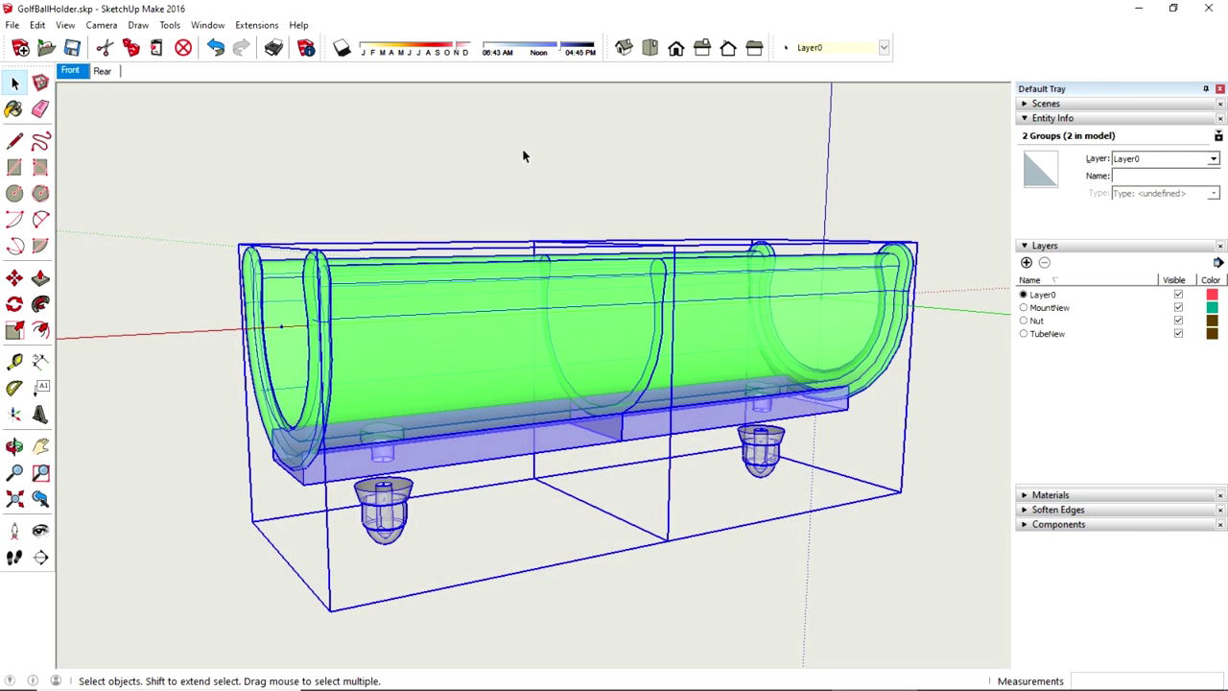
Step: Explode the left and right combined groups into separate tube, mount and nut groups
{"action": "left_click", "coordinate": [428, 358]}
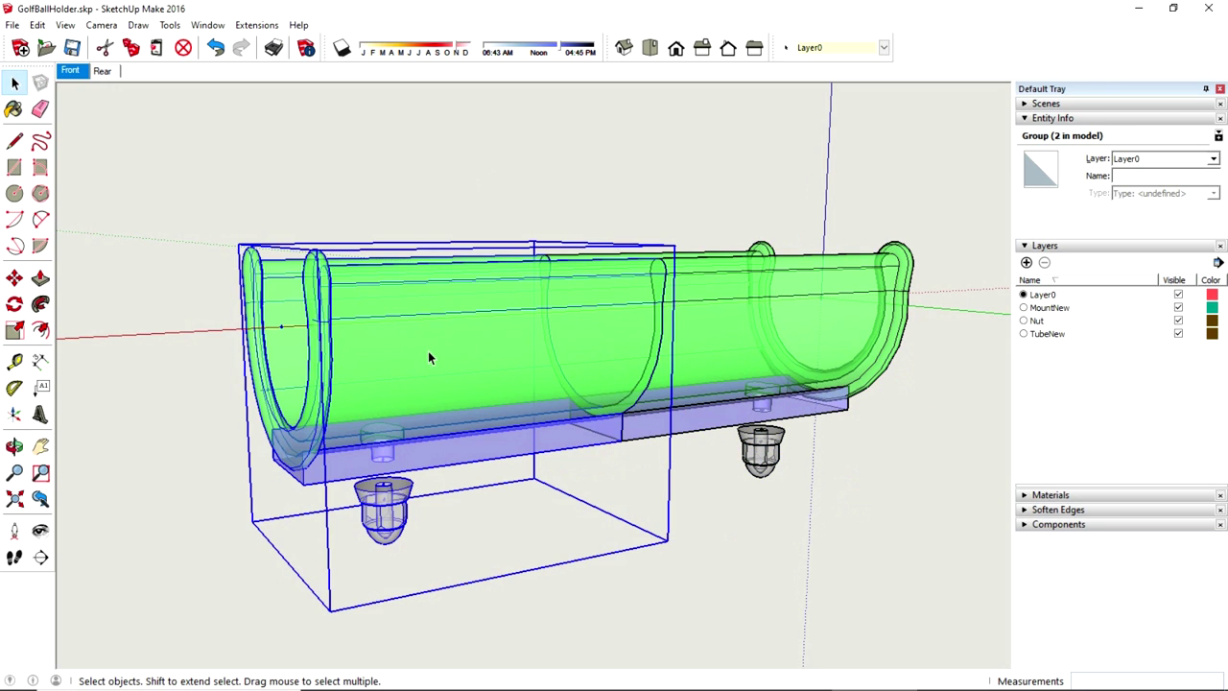
{"action": "right_click", "coordinate": [429, 358]}
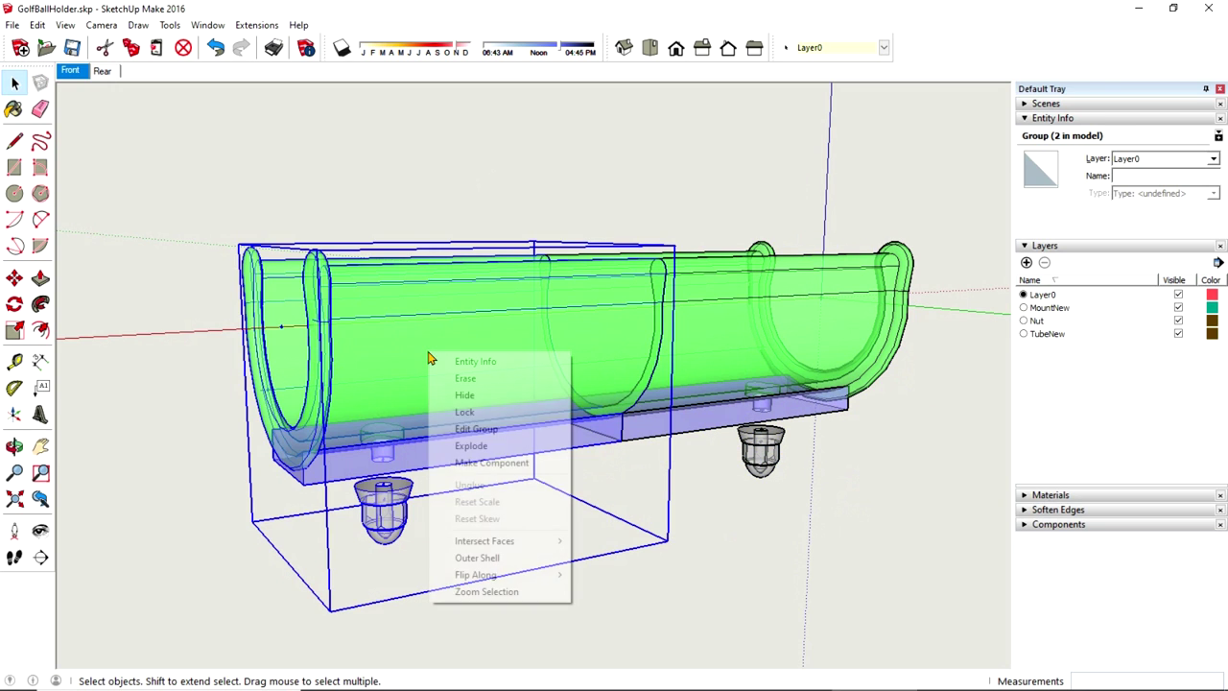
{"action": "left_click", "coordinate": [472, 445]}
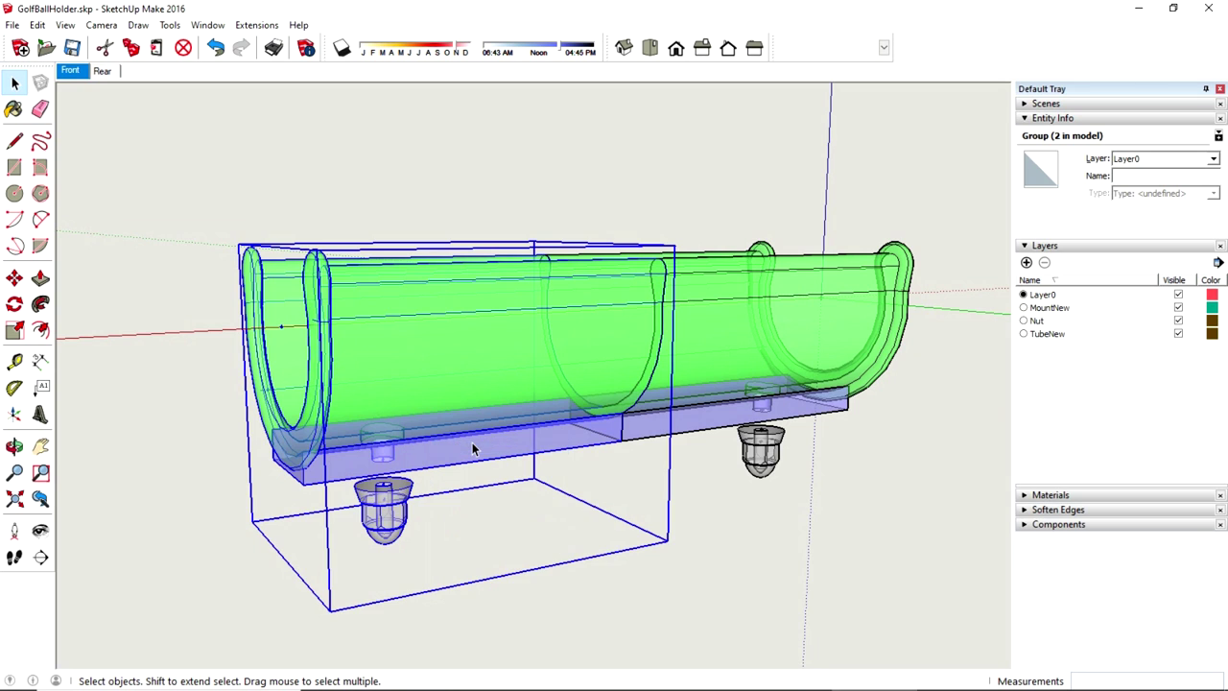
{"action": "left_click", "coordinate": [731, 327]}
{"action": "right_click", "coordinate": [732, 324]}
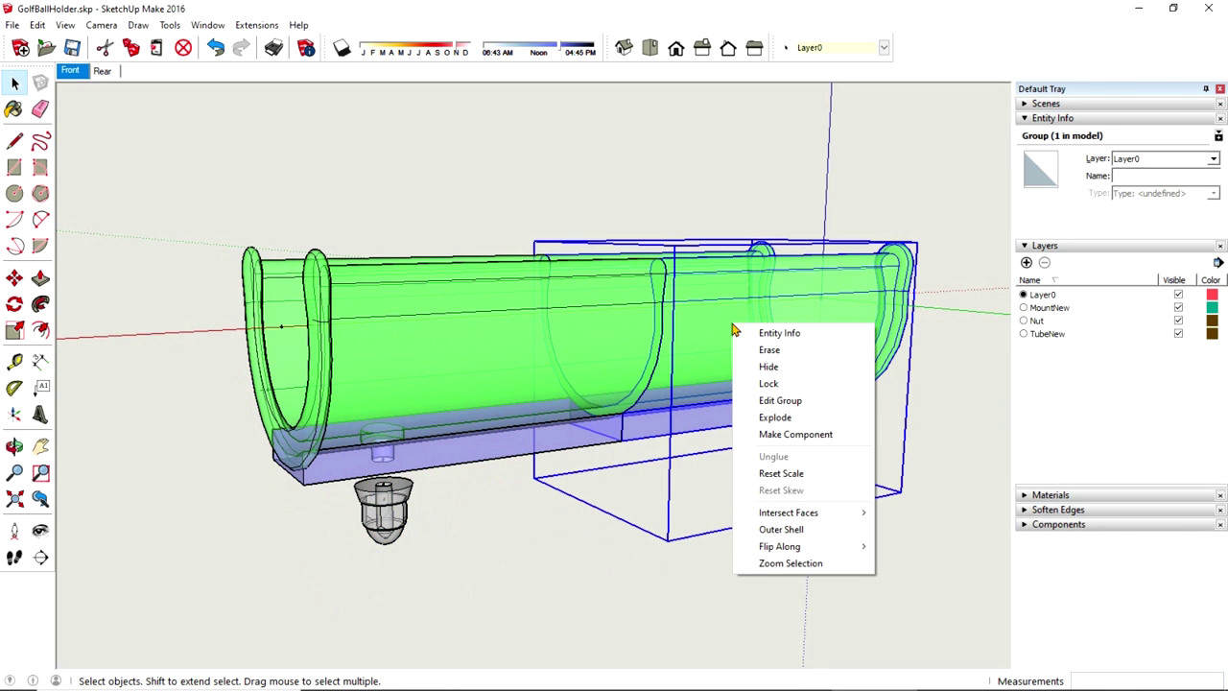
{"action": "left_click", "coordinate": [765, 417]}
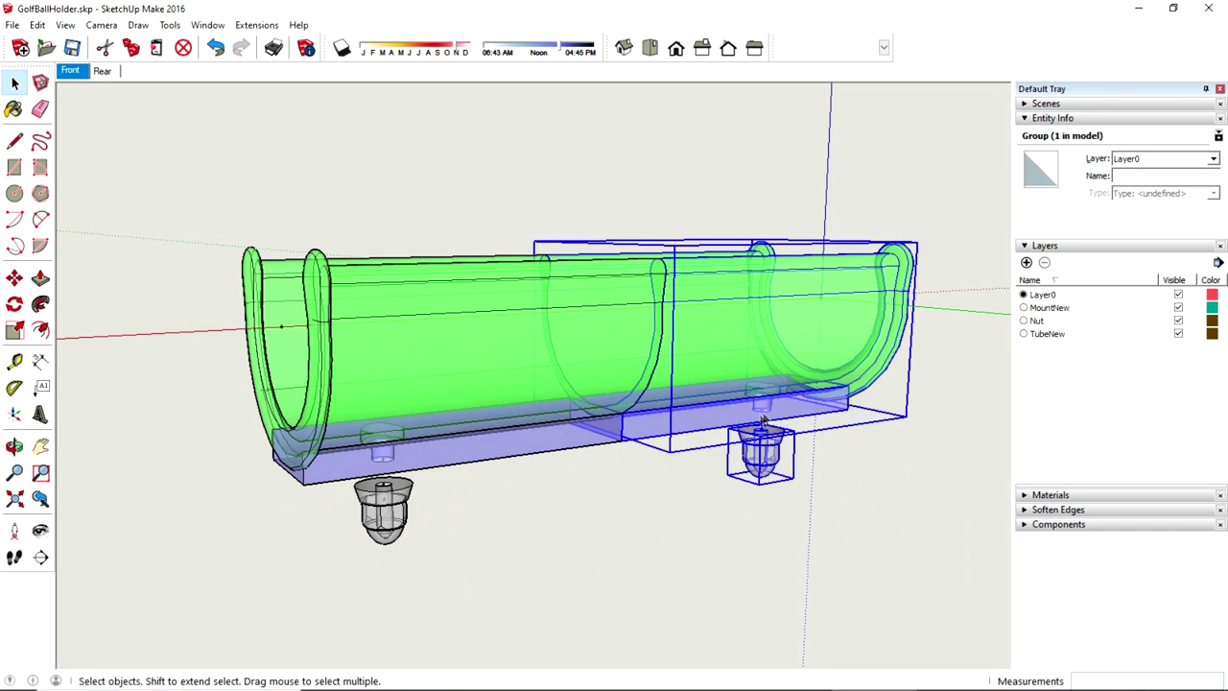
{"action": "left_click", "coordinate": [738, 557]}
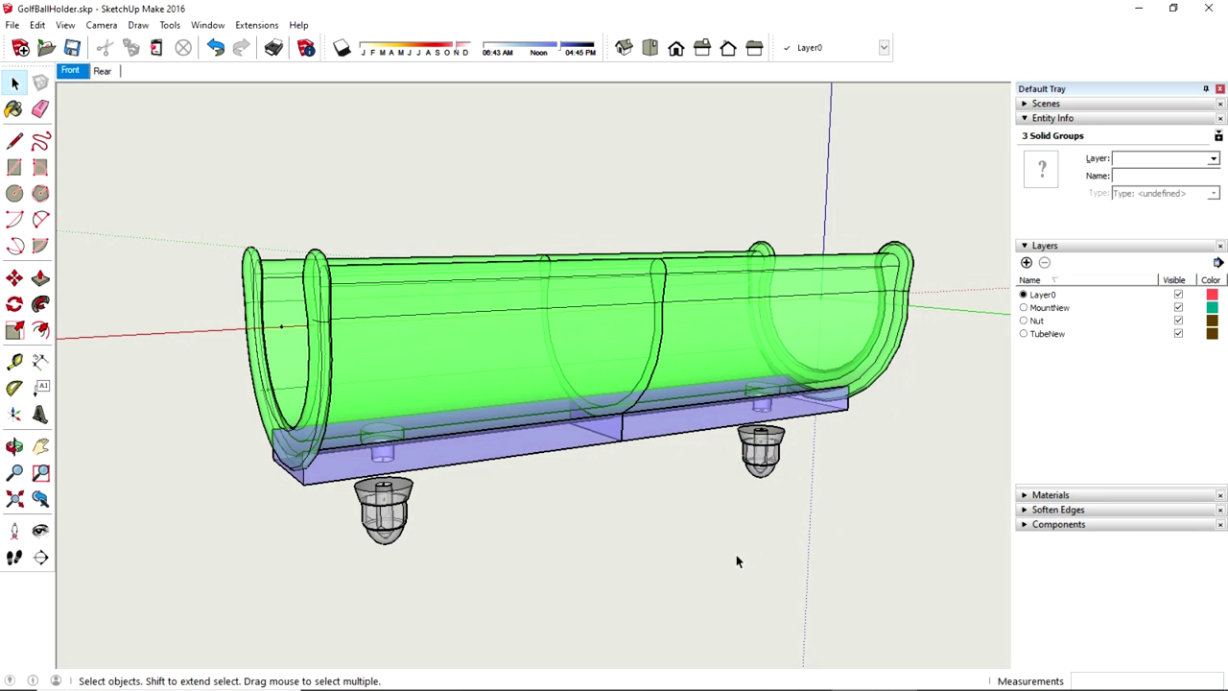
{"action": "left_click", "coordinate": [395, 330]}
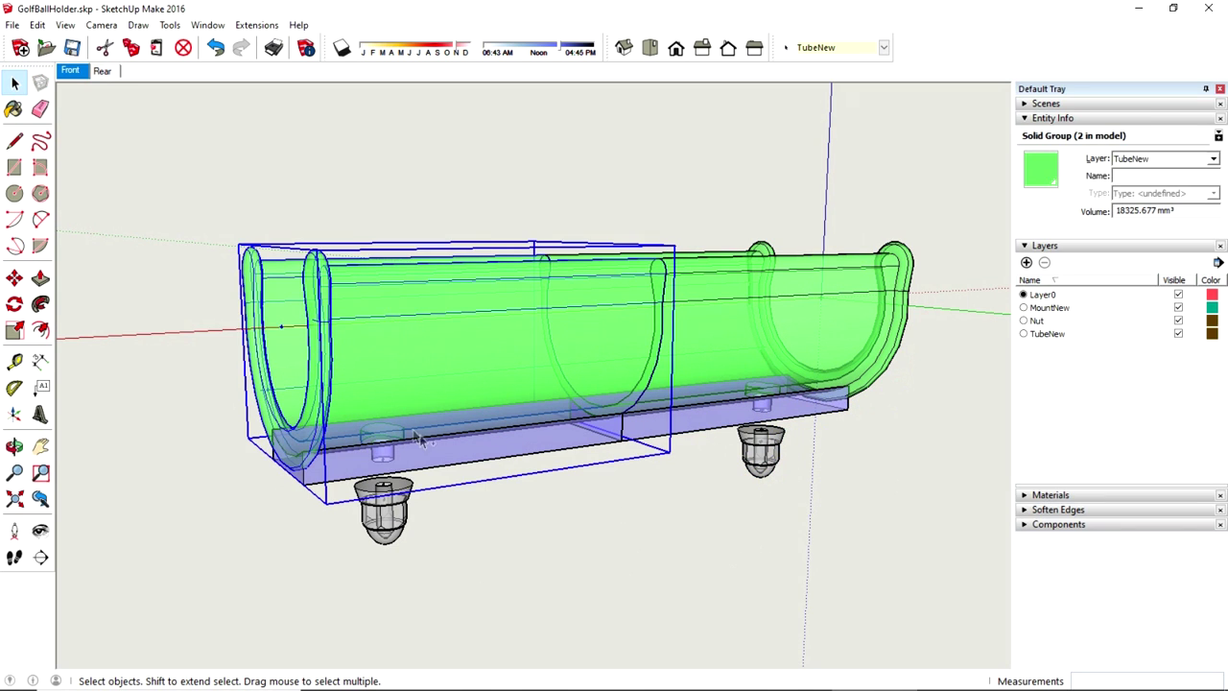
Step: Export the four selected tube and mount groups to AllParts.stl in millimetres
{"action": "left_click", "coordinate": [754, 325], "text": "shift"}
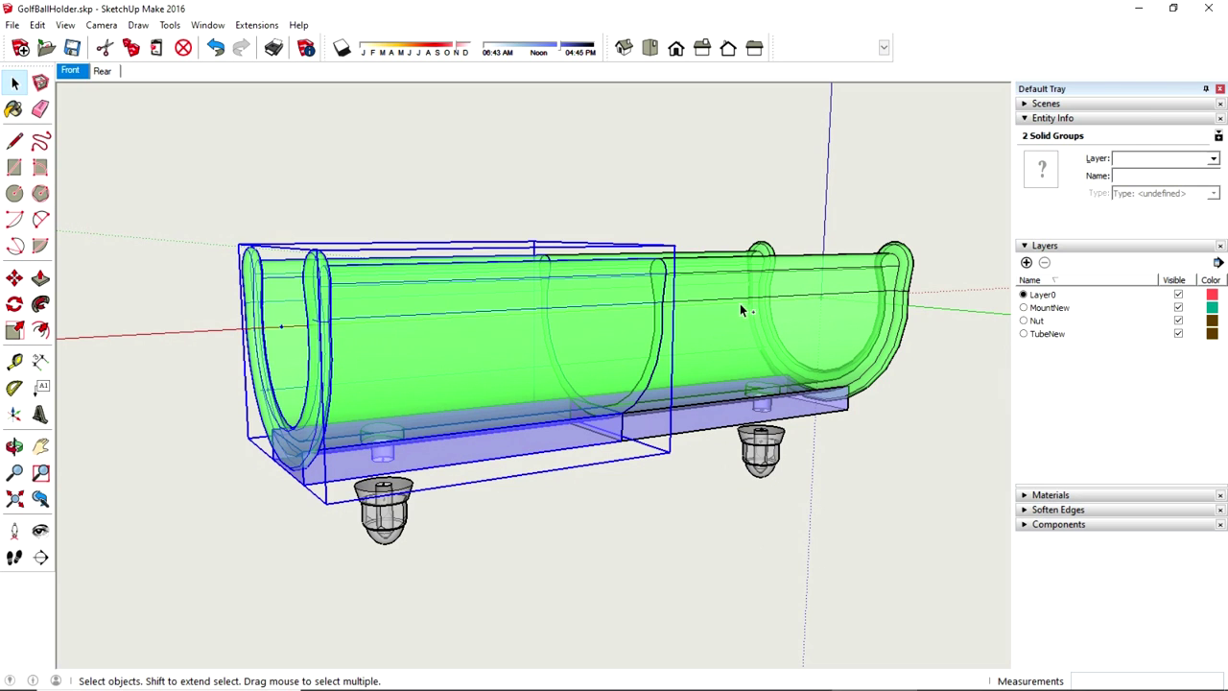
{"action": "left_click", "coordinate": [740, 305], "text": "shift"}
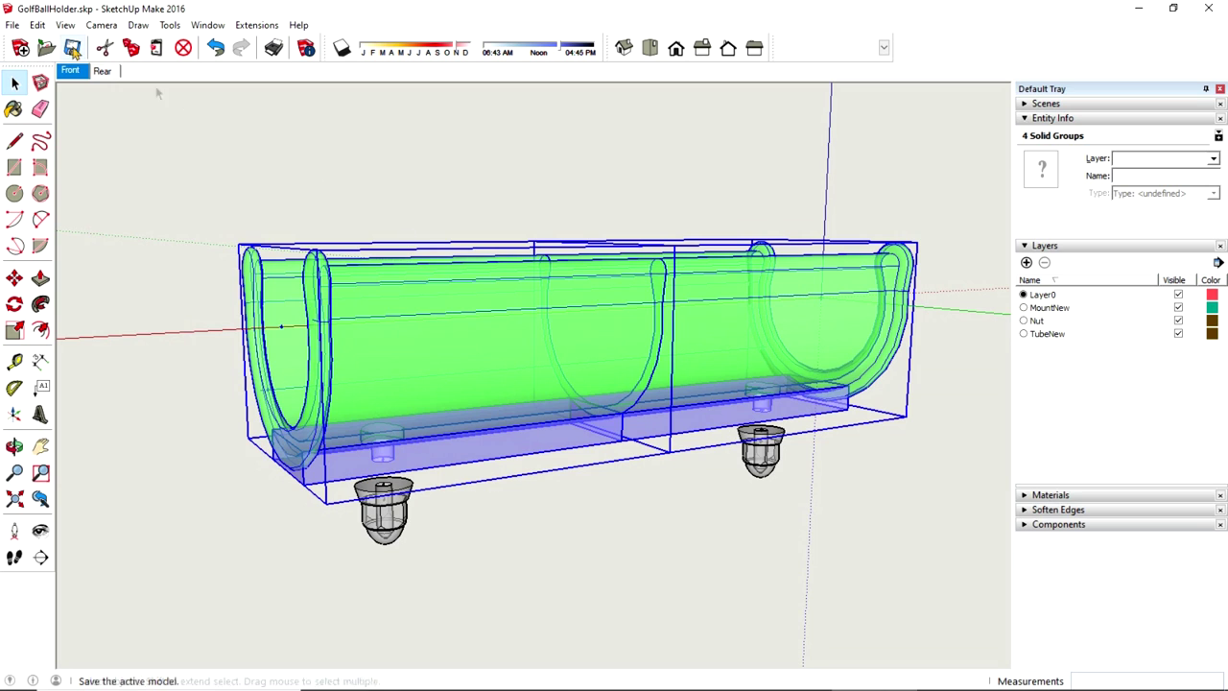
{"action": "left_click", "coordinate": [12, 25]}
{"action": "left_click", "coordinate": [51, 283]}
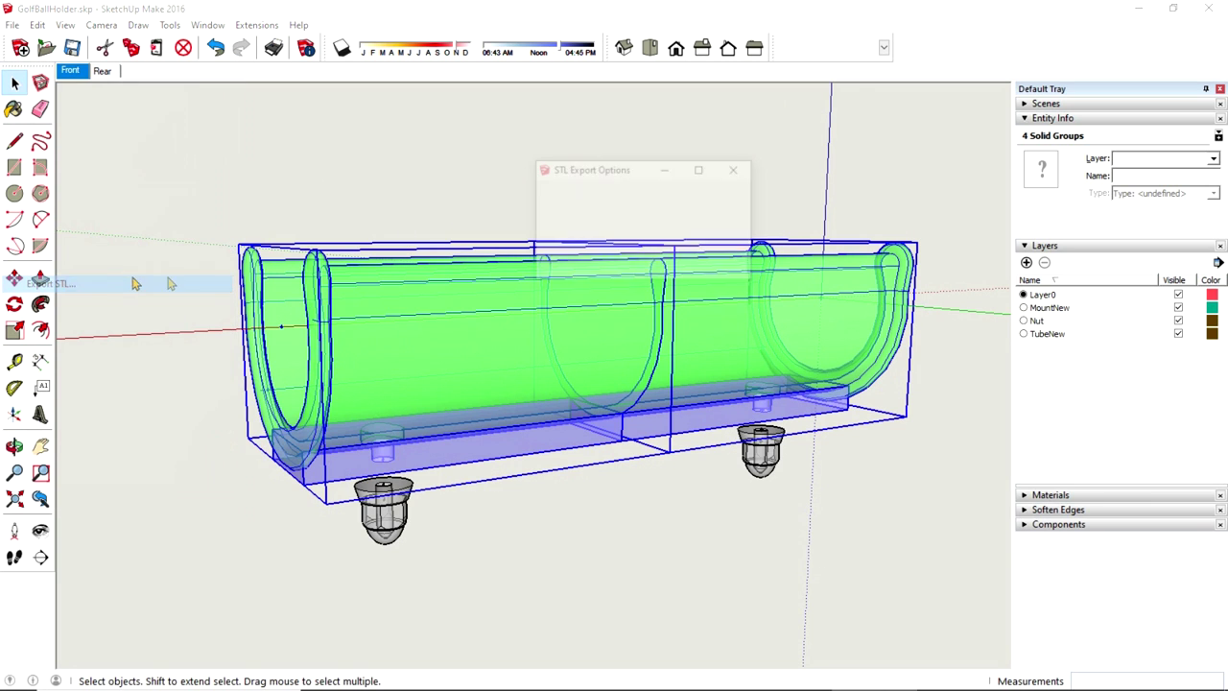
{"action": "left_click", "coordinate": [660, 269]}
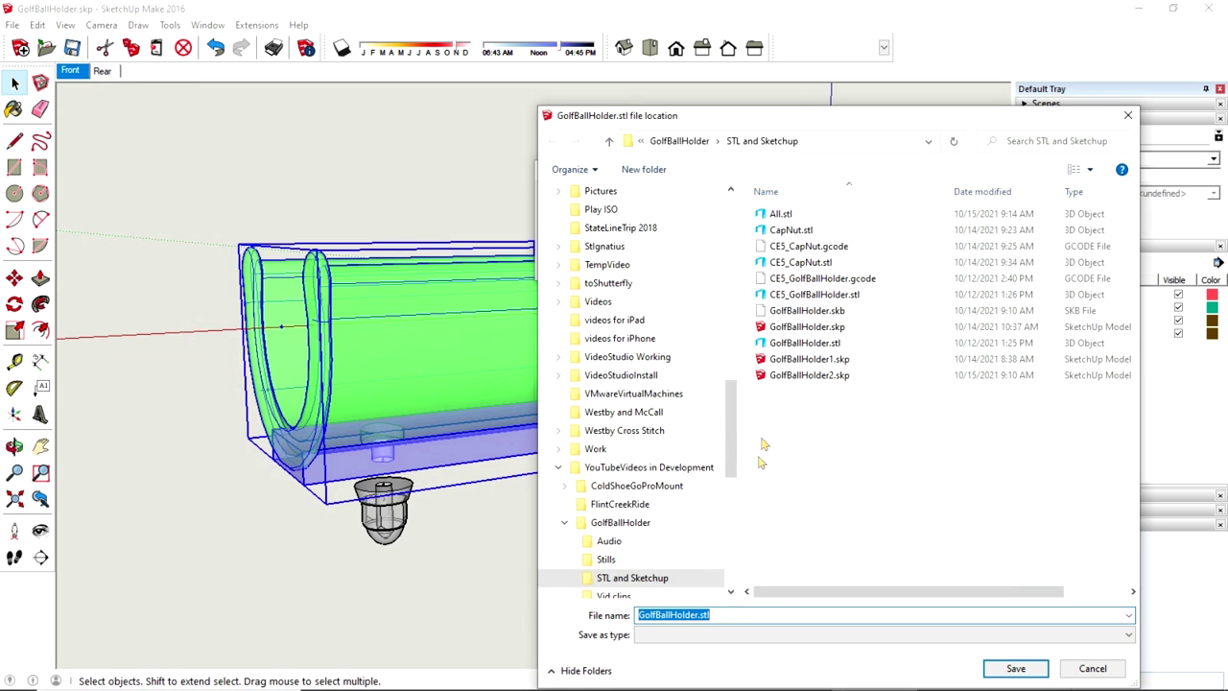
{"action": "left_click_drag", "start_coordinate": [698, 614], "coordinate": [603, 601]}
{"action": "type", "text": "AllParts"}
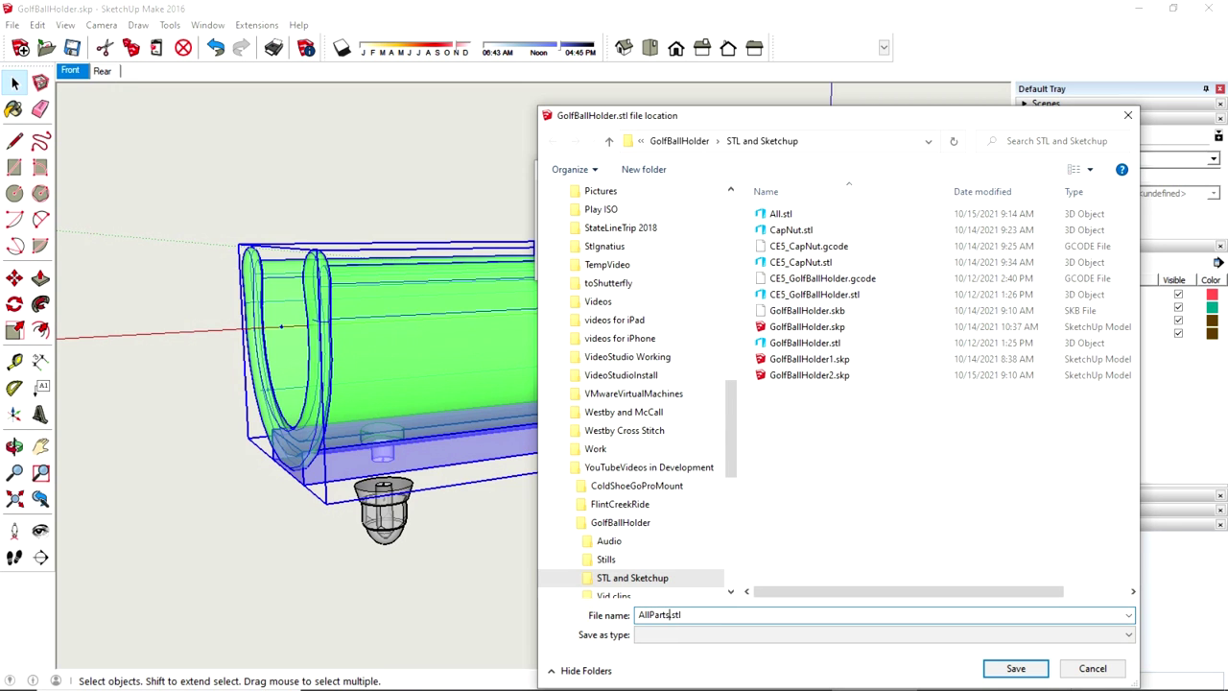
{"action": "key", "text": "Return"}
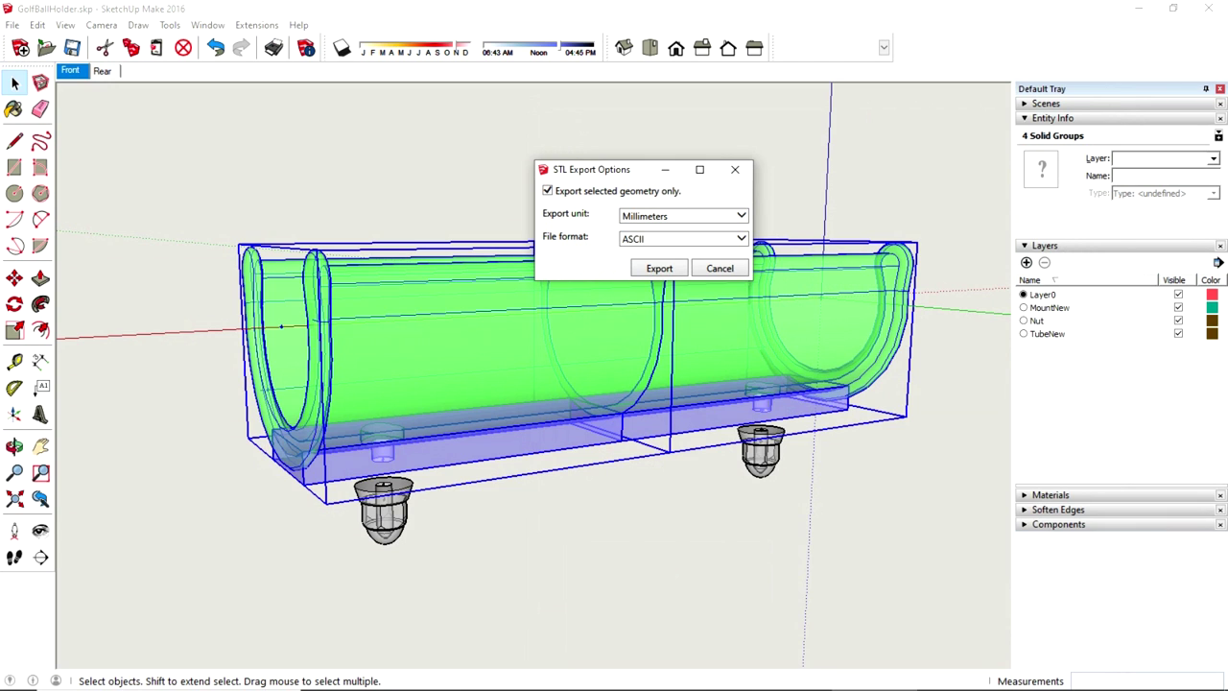
{"action": "key", "text": "Return"}
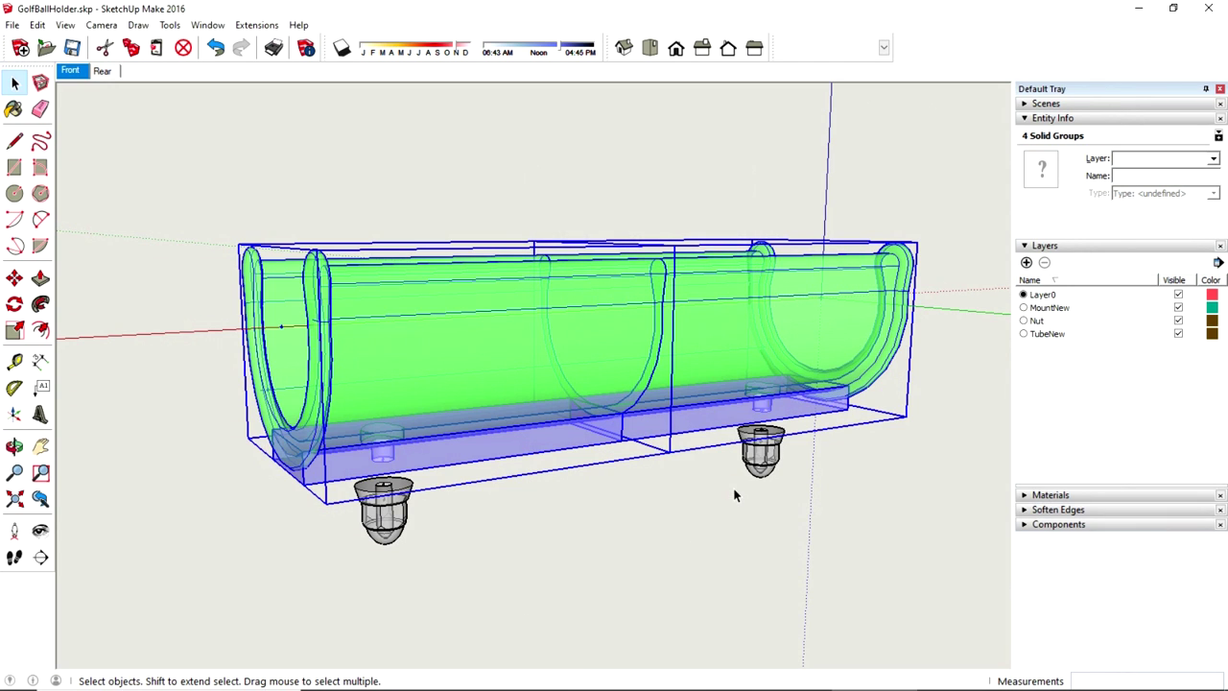